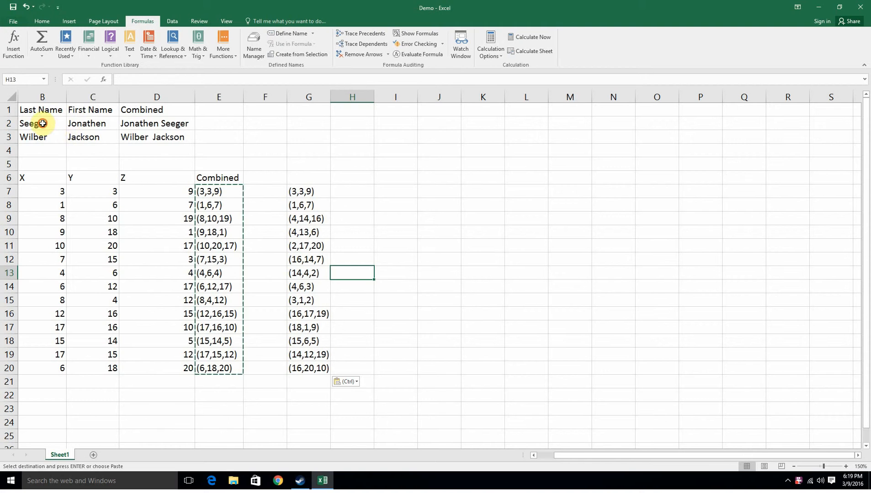
# Clear the existing combined-name formulas from D2 and D3.
pyautogui.moveTo(43, 123); pyautogui.dragTo(85, 140)
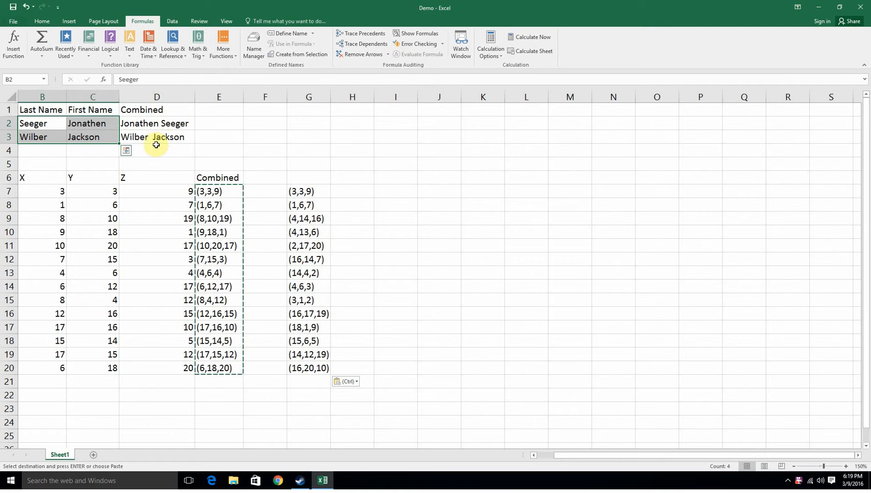
pyautogui.click(125, 124)
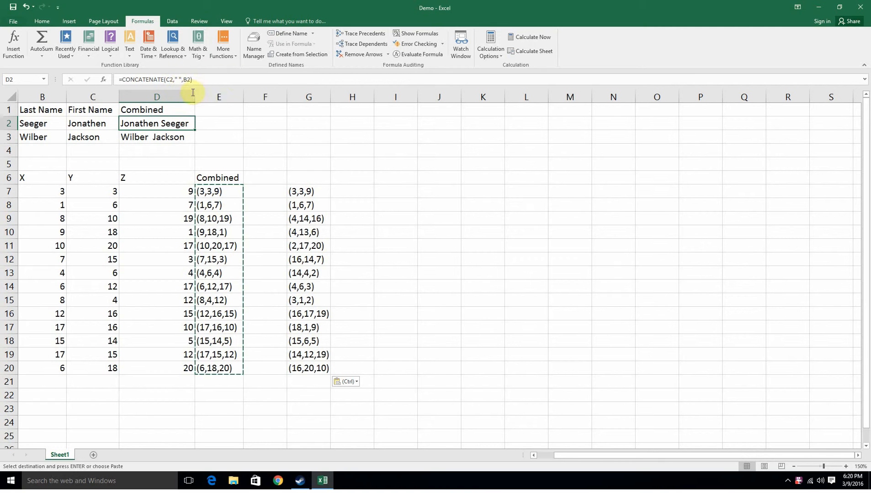
pyautogui.click(233, 140)
pyautogui.click(165, 124)
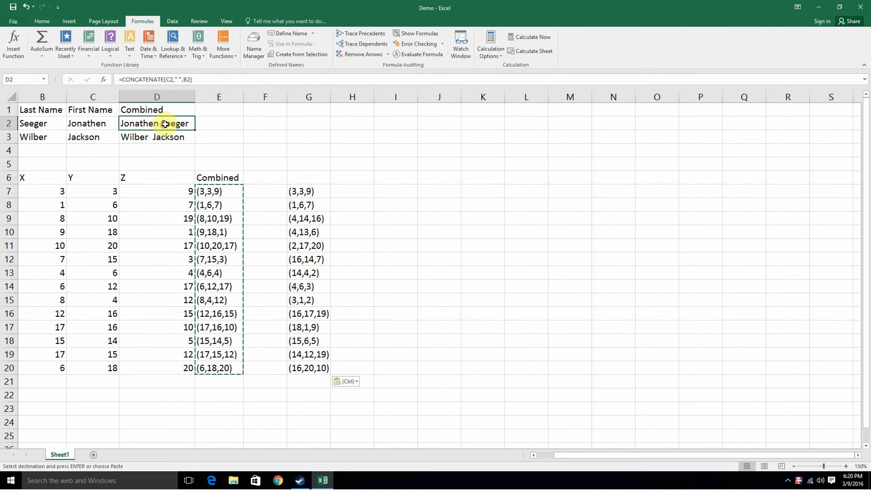
pyautogui.press('Delete')
pyautogui.click(160, 137)
pyautogui.press('Delete')
# Enter =concatenate(C2,B2) in D2 to join the first and last name.
pyautogui.click(164, 122)
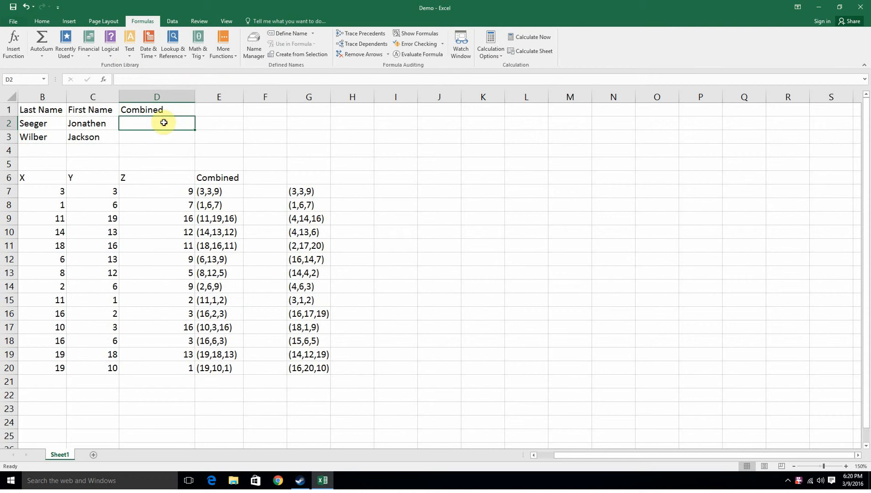
pyautogui.click(143, 81)
pyautogui.write('=')
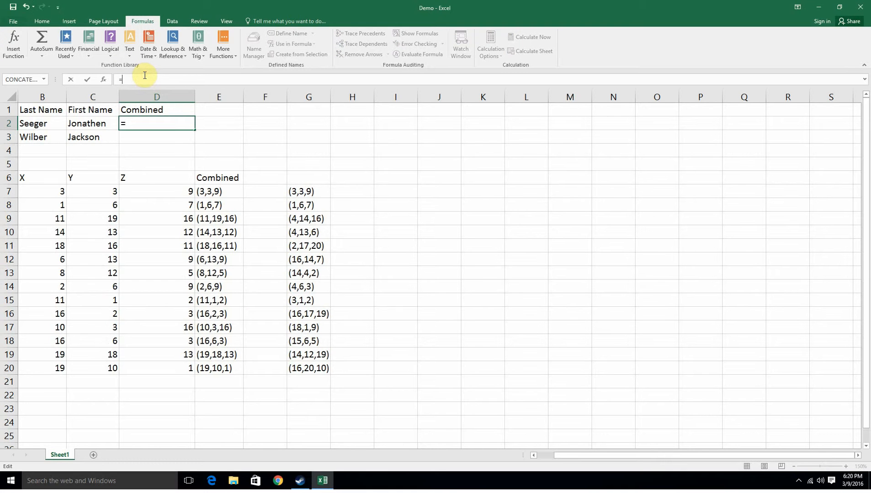
pyautogui.write('concatenate')
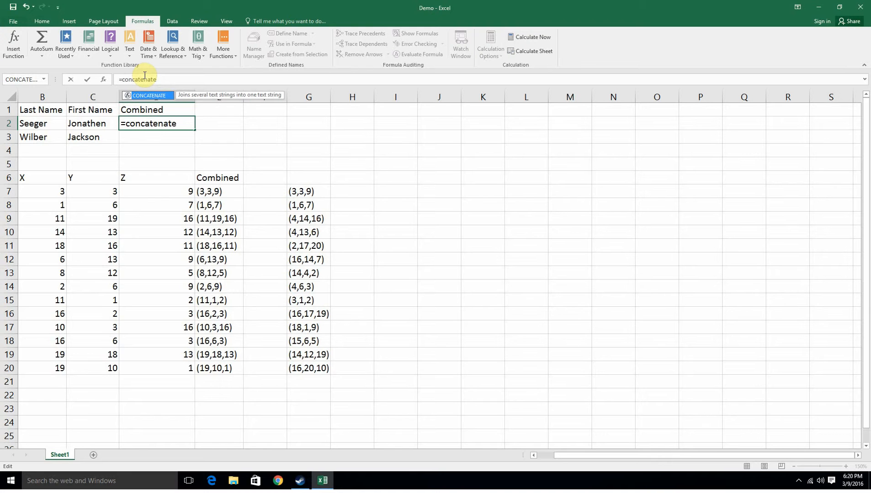
pyautogui.write('(')
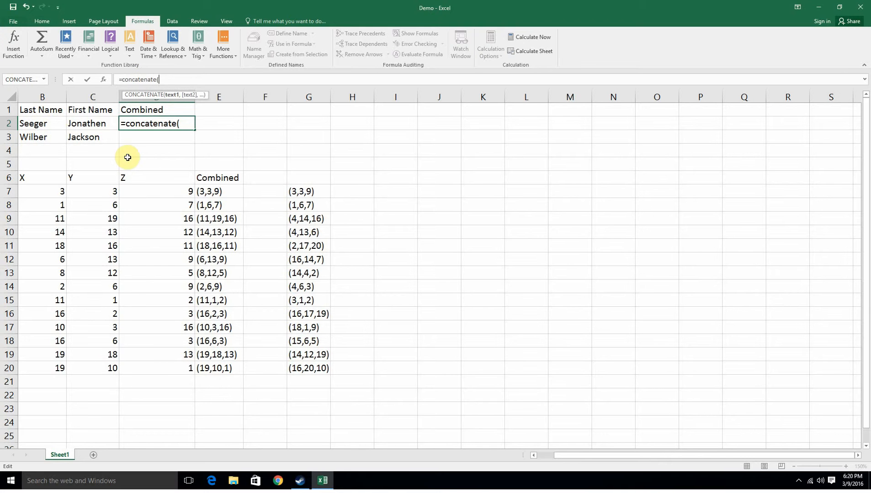
pyautogui.click(80, 125)
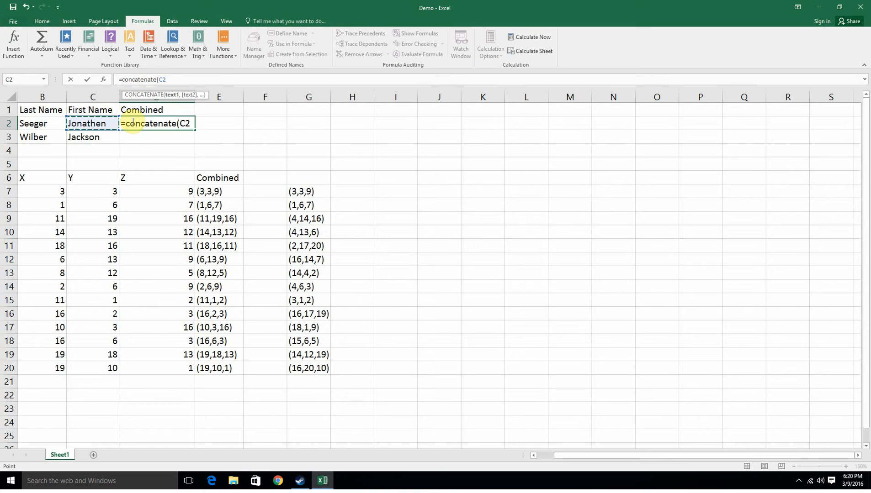
pyautogui.write(',')
pyautogui.click(46, 123)
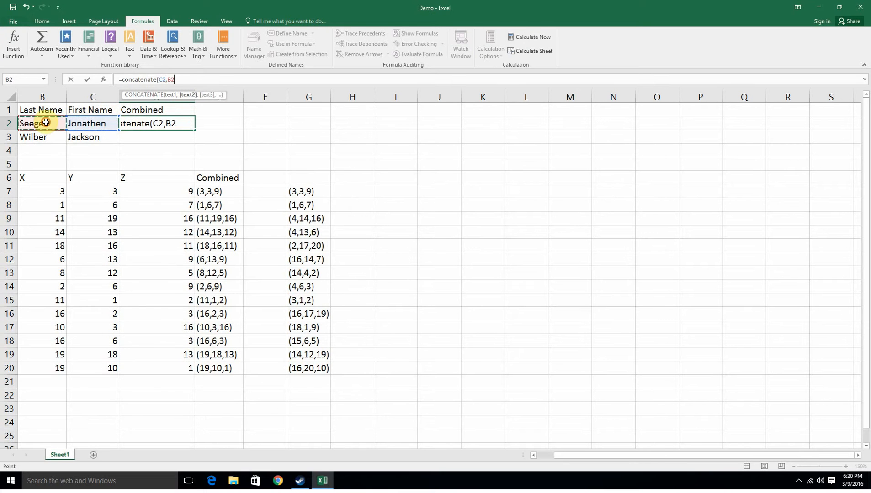
pyautogui.write(')')
pyautogui.press('Return')
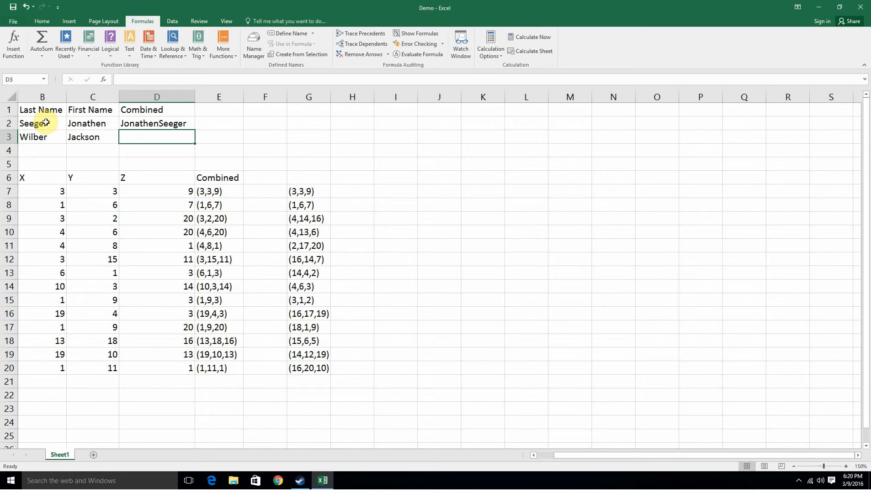
# Append a trailing space to the first name in C2 and delete it again.
pyautogui.doubleClick(104, 124)
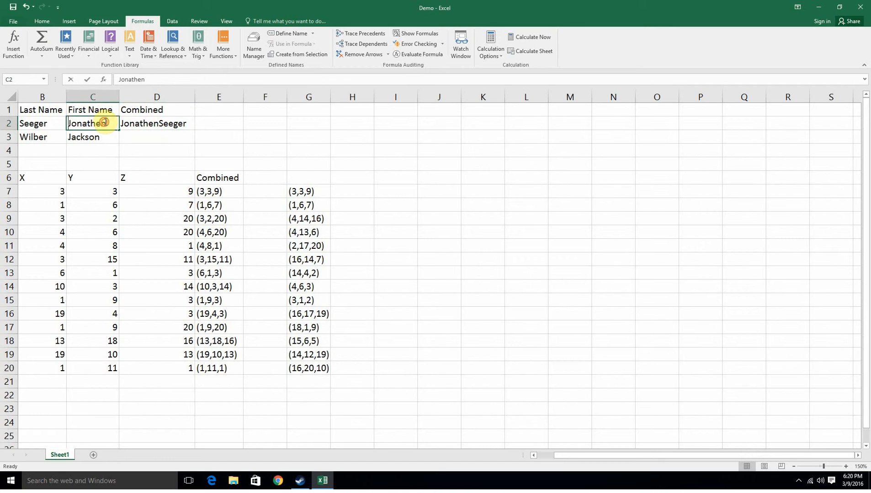
pyautogui.press('Return')
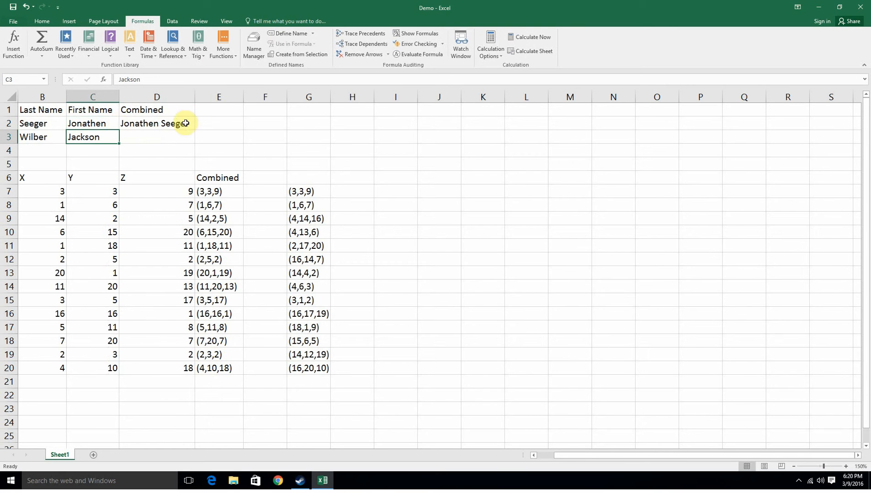
pyautogui.doubleClick(112, 123)
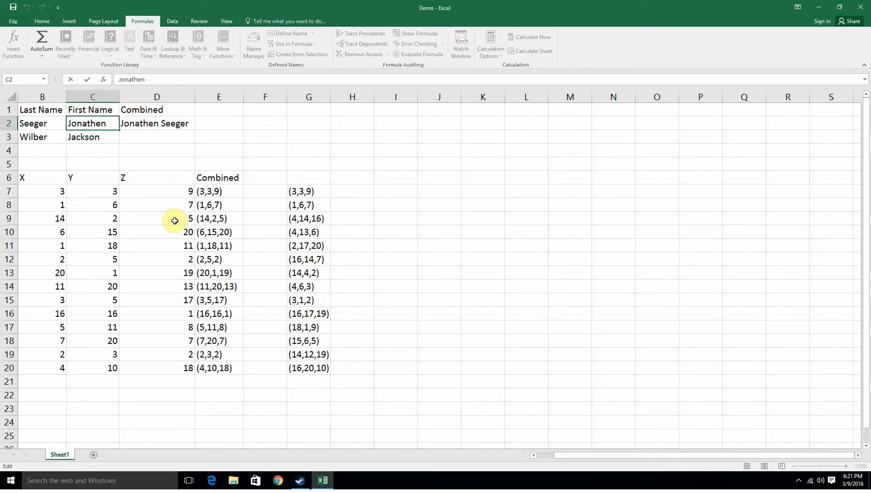
pyautogui.press('BackSpace')
pyautogui.press('Return')
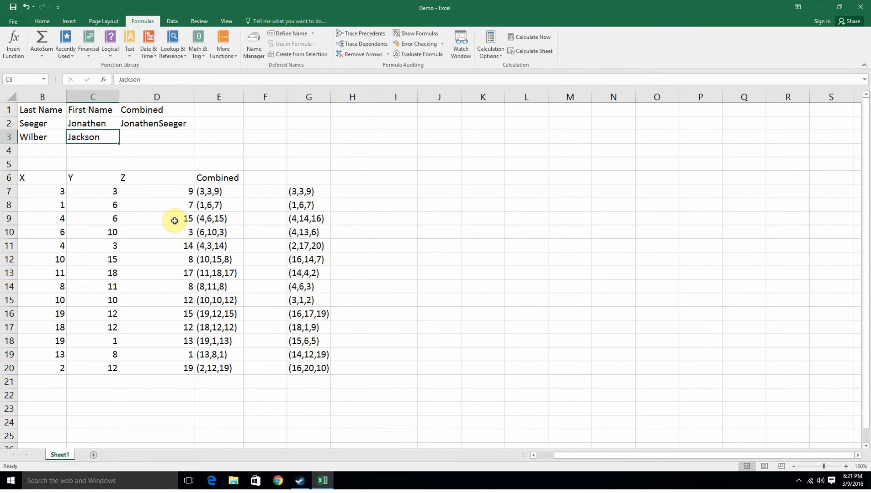
# Edit D2's formula to insert a " " space argument between C2 and B2, fixing the missing comma.
pyautogui.click(179, 123)
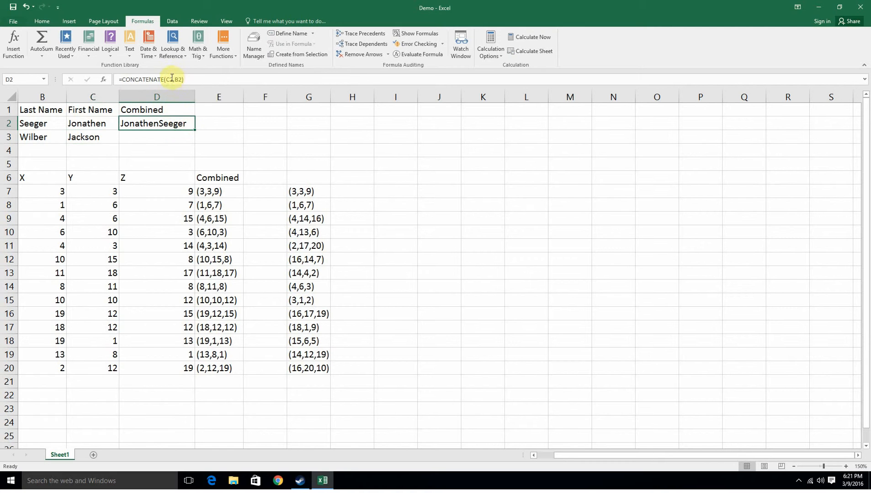
pyautogui.click(173, 79)
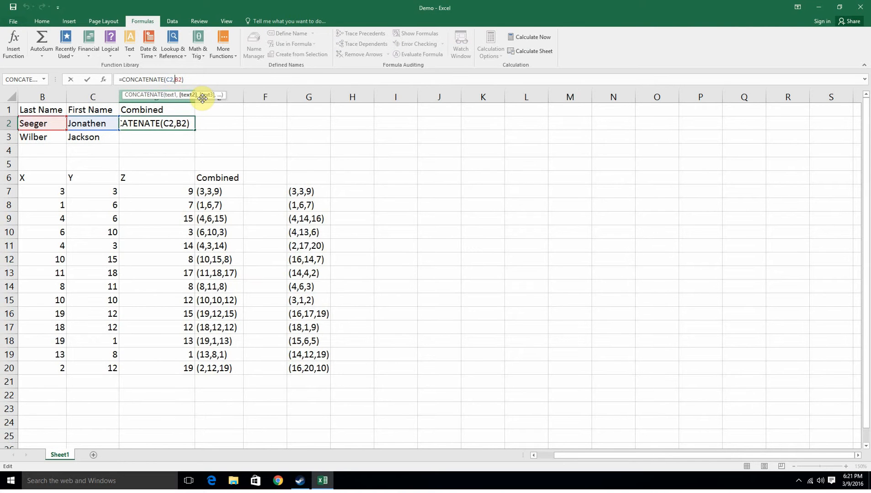
pyautogui.write('"')
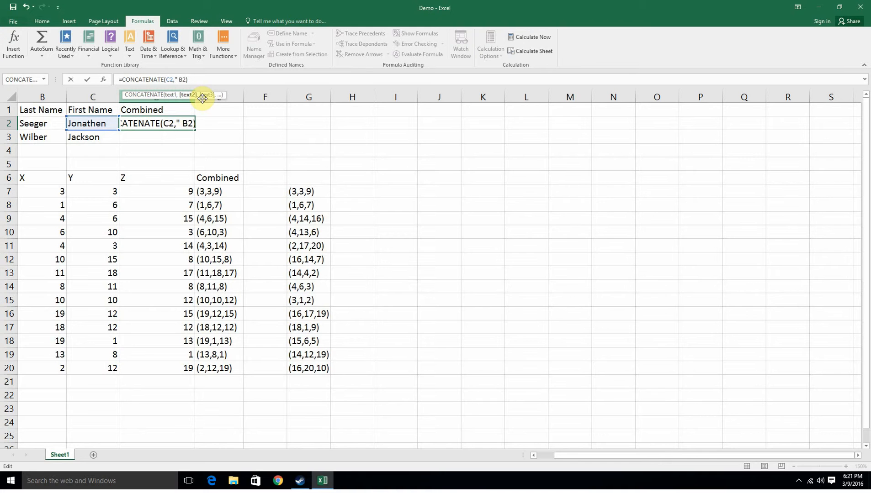
pyautogui.write(' "')
pyautogui.press('Return')
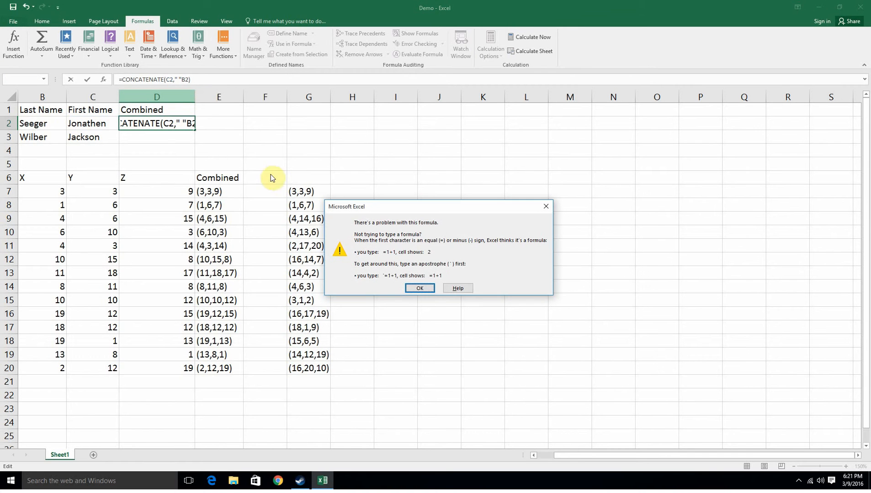
pyautogui.click(420, 289)
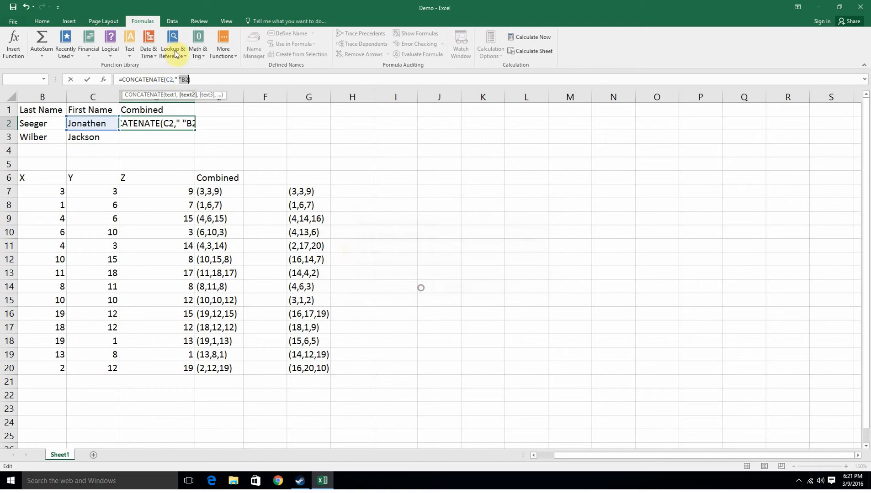
pyautogui.click(182, 79)
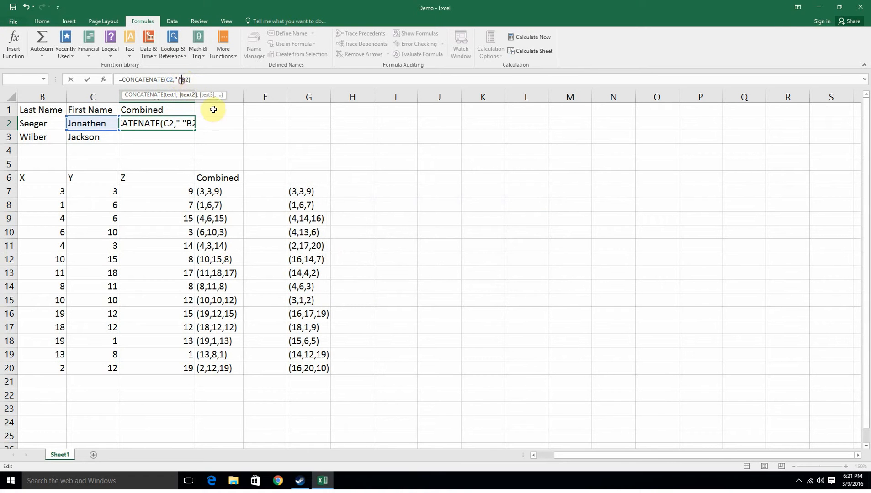
pyautogui.write(',')
pyautogui.press('Return')
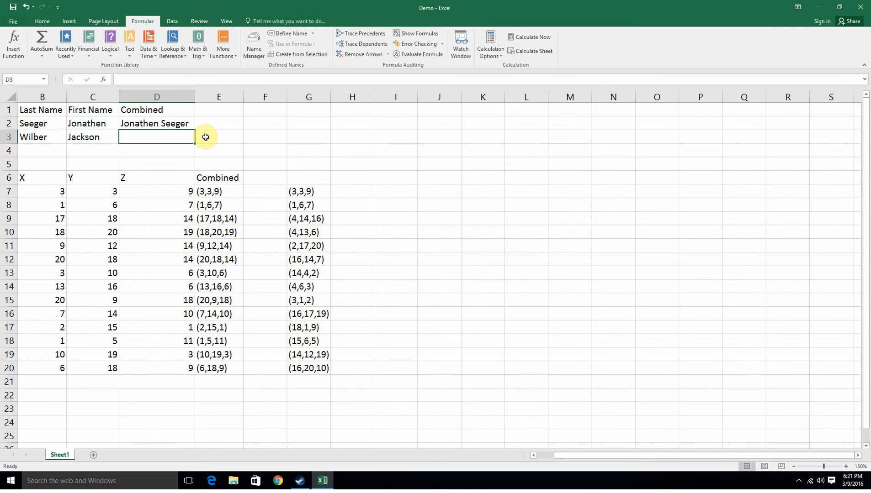
# Fill D2's formula down into D3, then clear D3 again.
pyautogui.click(164, 123)
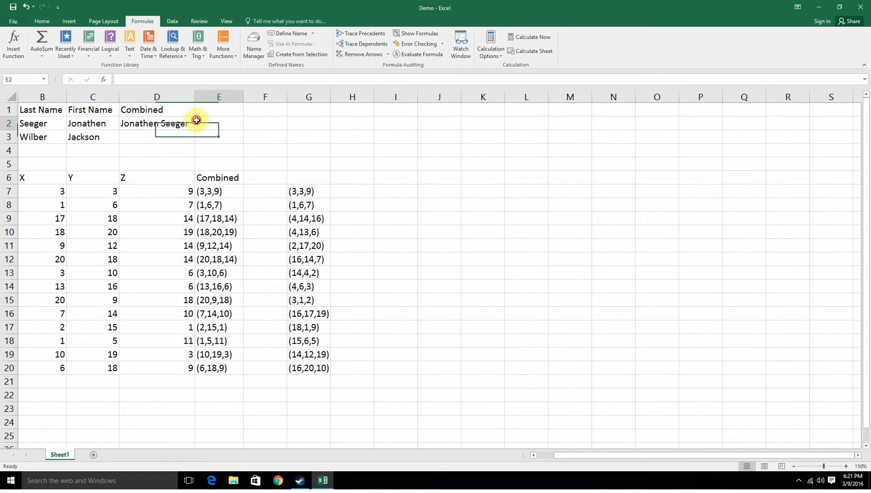
pyautogui.moveTo(192, 127); pyautogui.dragTo(193, 139)
pyautogui.click(239, 143)
pyautogui.click(181, 140)
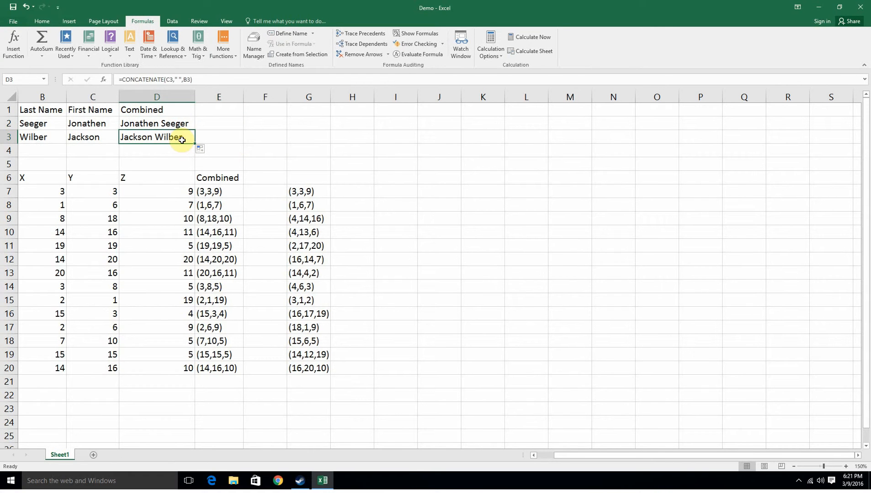
pyautogui.press('Delete')
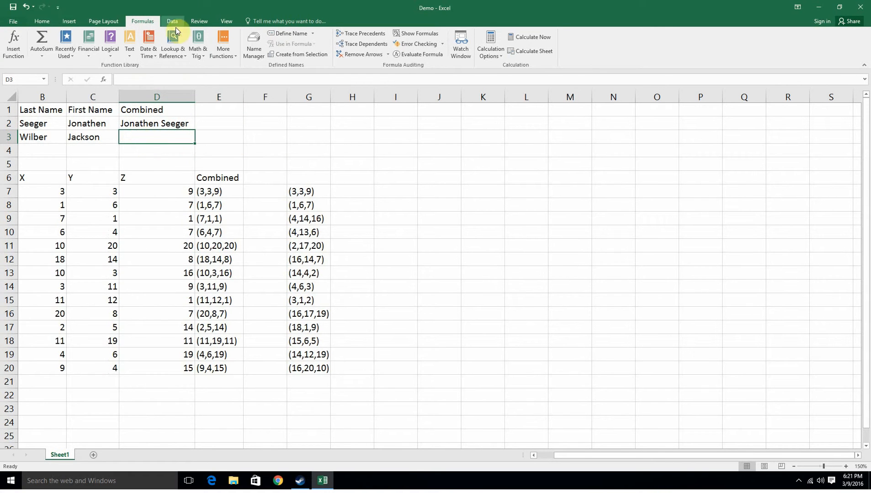
# Open Insert Function for D3, search for concatenate and choose the CONCATENATE function.
pyautogui.click(13, 43)
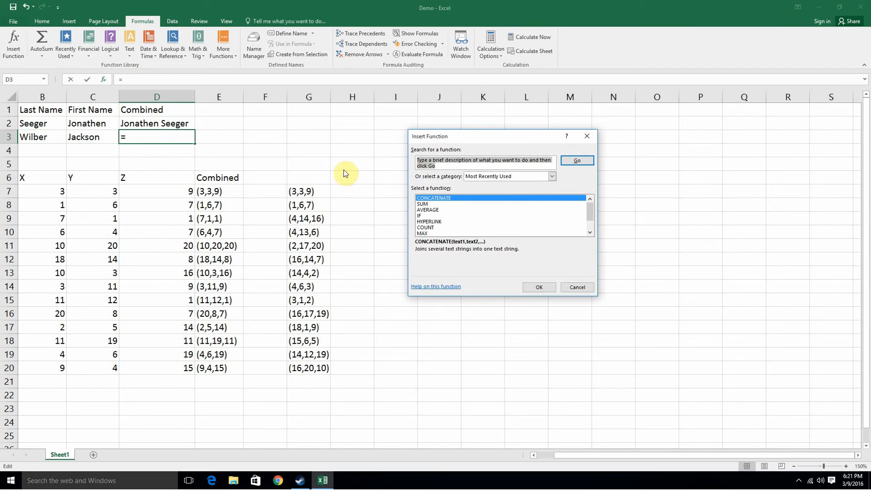
pyautogui.click(440, 161)
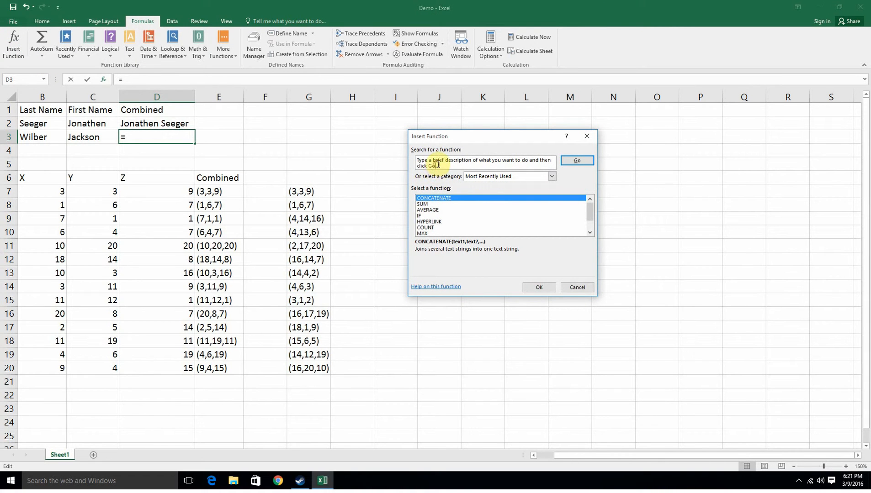
pyautogui.press('BackSpace')
pyautogui.press('BackSpace')
pyautogui.press('BackSpace')
pyautogui.press('BackSpace')
pyautogui.press('BackSpace')
pyautogui.press('BackSpace')
pyautogui.press('BackSpace')
pyautogui.press('BackSpace')
pyautogui.press('BackSpace')
pyautogui.press('BackSpace')
pyautogui.press('BackSpace')
pyautogui.press('BackSpace')
pyautogui.press('BackSpace')
pyautogui.press('BackSpace')
pyautogui.press('BackSpace')
pyautogui.press('BackSpace')
pyautogui.press('BackSpace')
pyautogui.press('BackSpace')
pyautogui.press('BackSpace')
pyautogui.press('BackSpace')
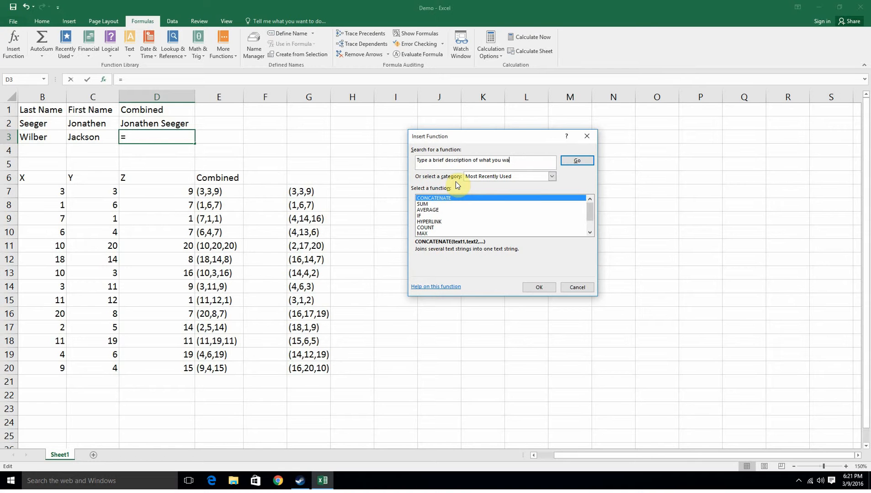
pyautogui.press('BackSpace')
pyautogui.press('BackSpace')
pyautogui.press('BackSpace')
pyautogui.press('BackSpace')
pyautogui.press('BackSpace')
pyautogui.press('BackSpace')
pyautogui.press('BackSpace')
pyautogui.press('BackSpace')
pyautogui.press('BackSpace')
pyautogui.press('BackSpace')
pyautogui.press('BackSpace')
pyautogui.press('BackSpace')
pyautogui.write('concatenate')
pyautogui.press('Return')
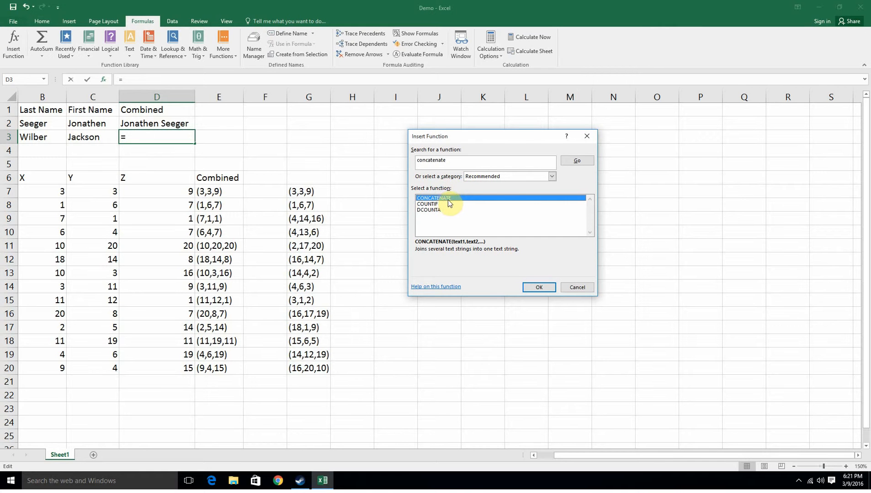
pyautogui.doubleClick(447, 199)
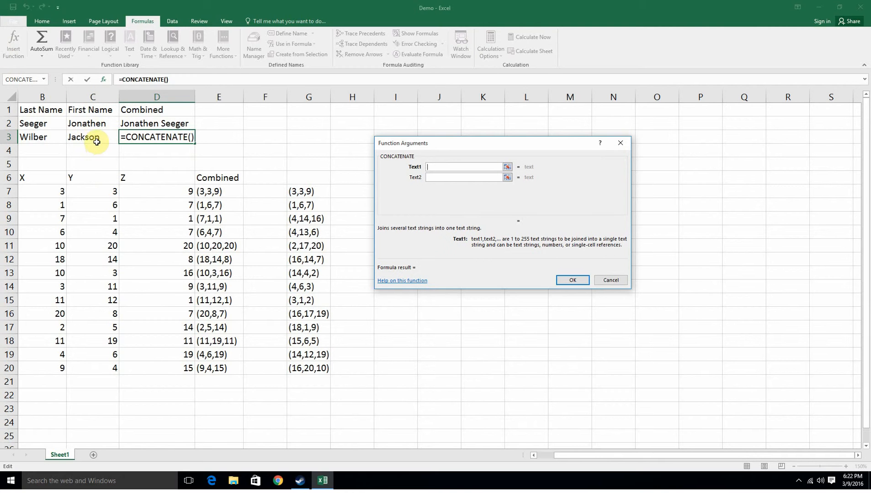
# Set the first text argument to cell B3.
pyautogui.click(54, 138)
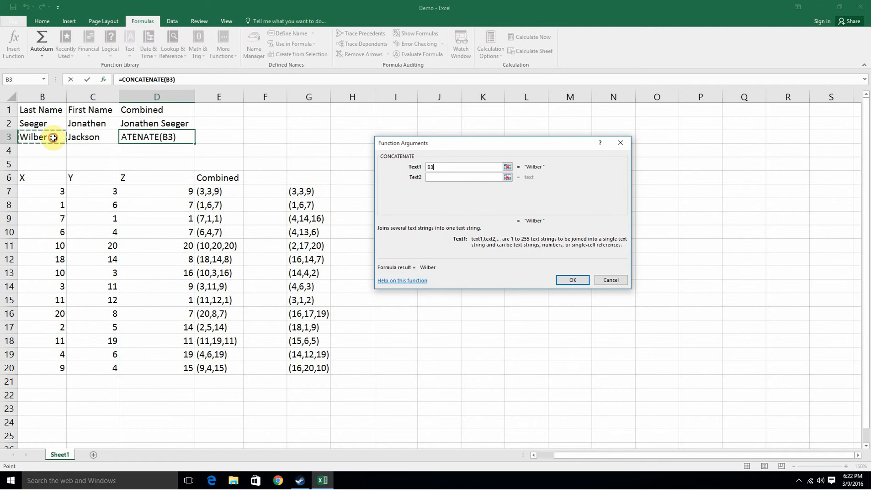
pyautogui.click(465, 179)
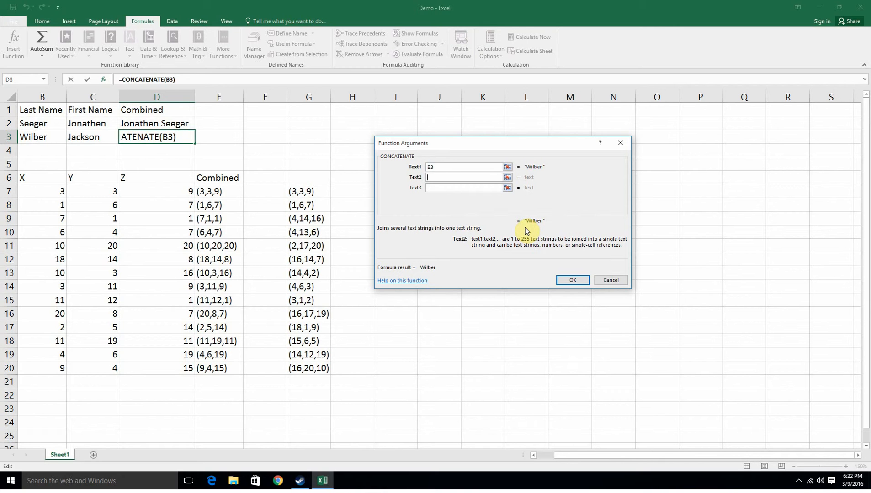
pyautogui.click(80, 137)
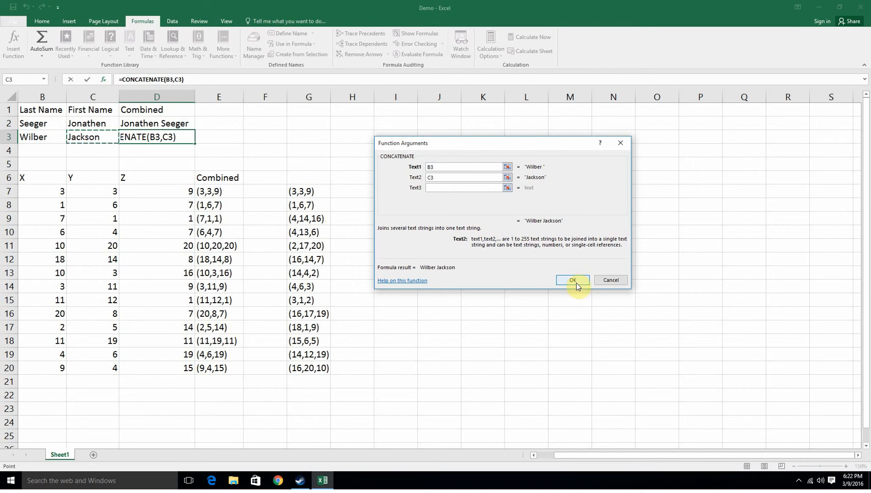
pyautogui.press('BackSpace')
pyautogui.press('BackSpace')
# Enter a single space as the second text argument.
pyautogui.click(456, 187)
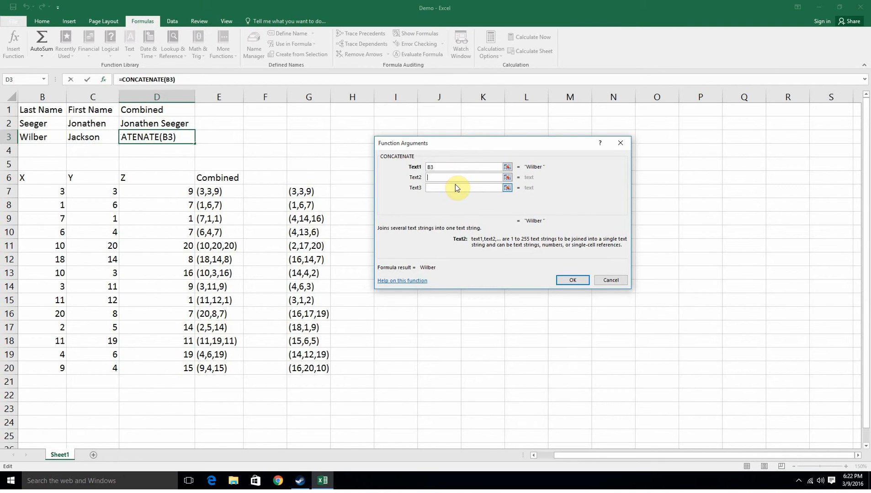
pyautogui.click(449, 173)
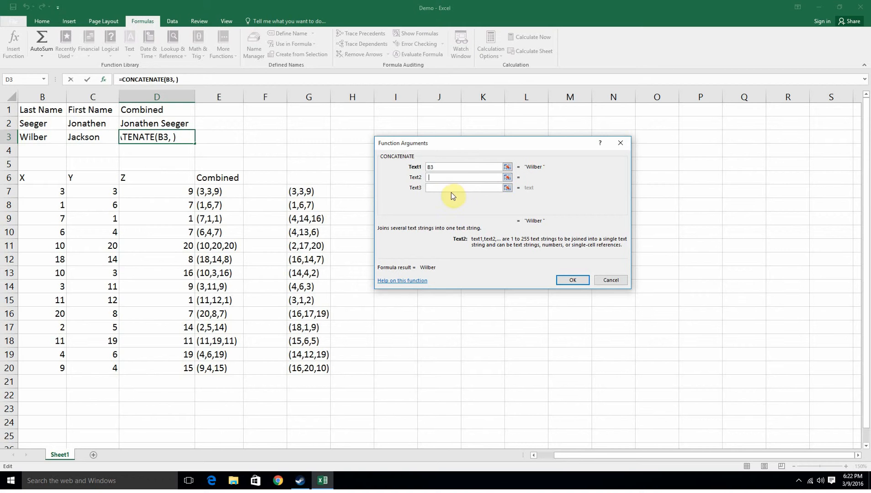
pyautogui.click(453, 188)
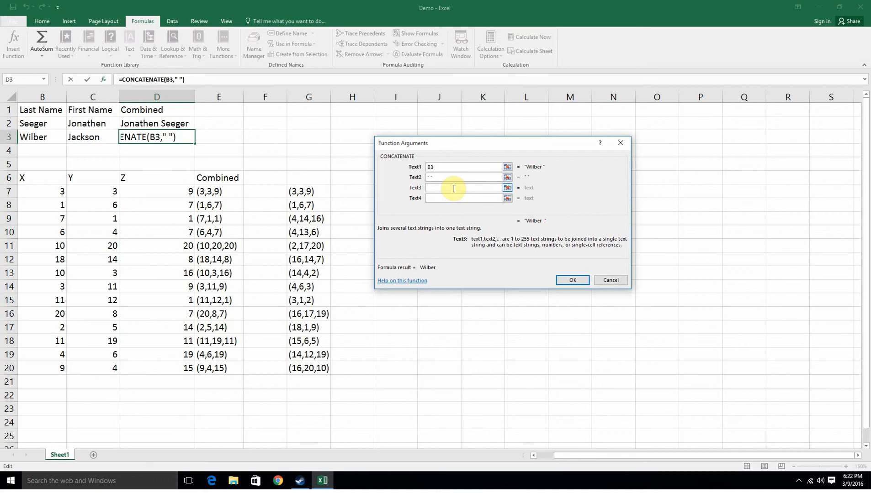
# Set the third text argument to C3 and confirm the CONCATENATE formula in D3.
pyautogui.click(91, 136)
pyautogui.click(572, 280)
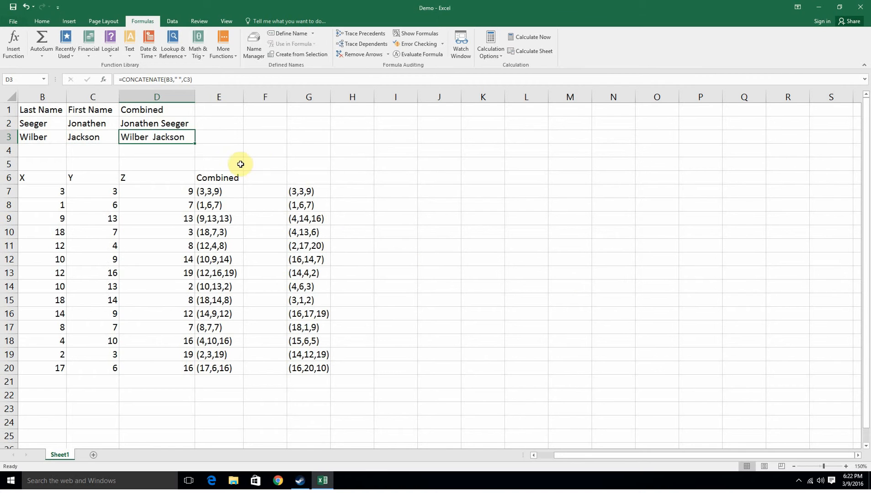
pyautogui.click(167, 165)
pyautogui.click(160, 137)
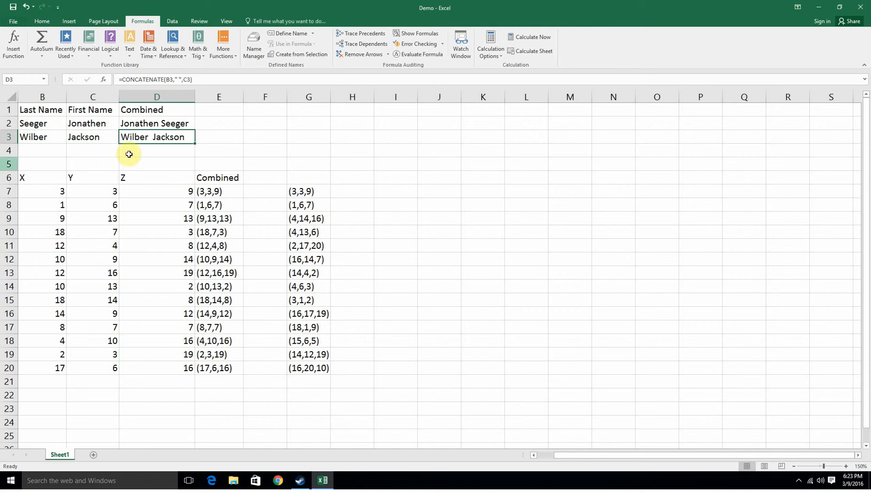
# Examine the X, Y, Z table and the CONCATENATE formulas in the Combined column.
pyautogui.moveTo(50, 193); pyautogui.dragTo(165, 201)
pyautogui.click(177, 206)
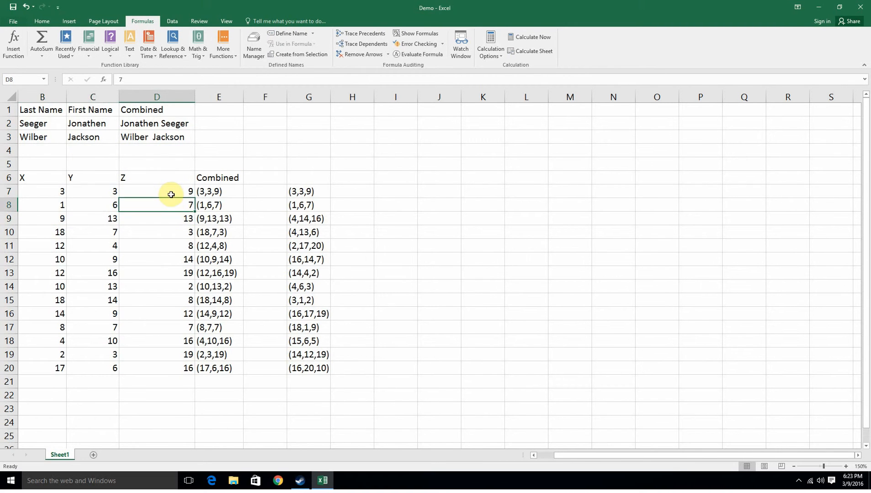
pyautogui.click(171, 194)
pyautogui.click(99, 202)
pyautogui.click(62, 204)
pyautogui.click(108, 204)
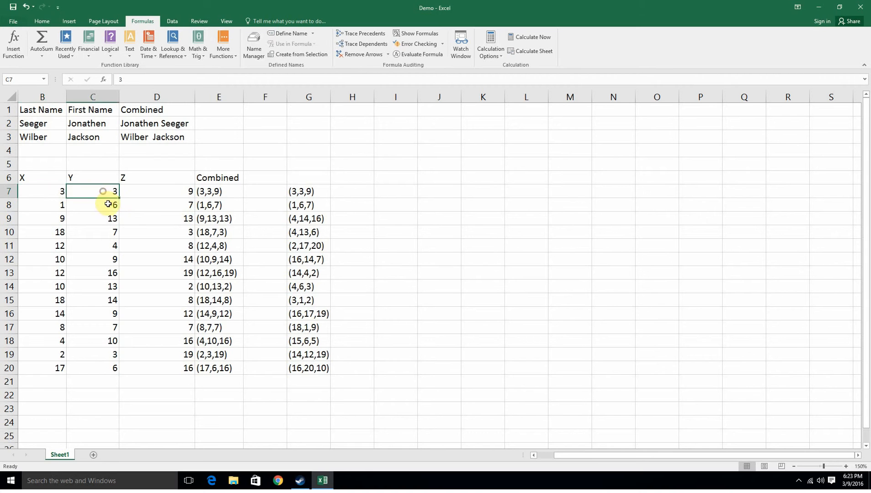
pyautogui.click(165, 203)
pyautogui.click(166, 192)
pyautogui.click(227, 191)
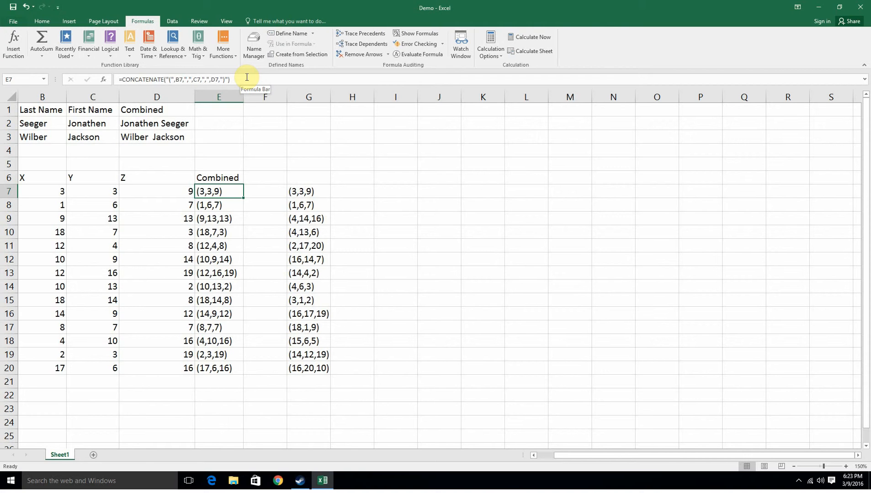
pyautogui.click(234, 204)
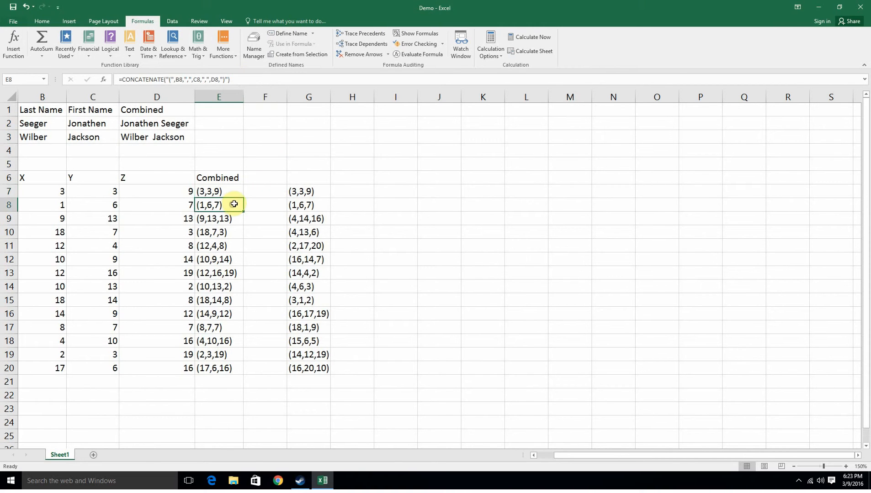
# Open the Function Arguments for E8's CONCATENATE formula and review its text arguments.
pyautogui.click(15, 46)
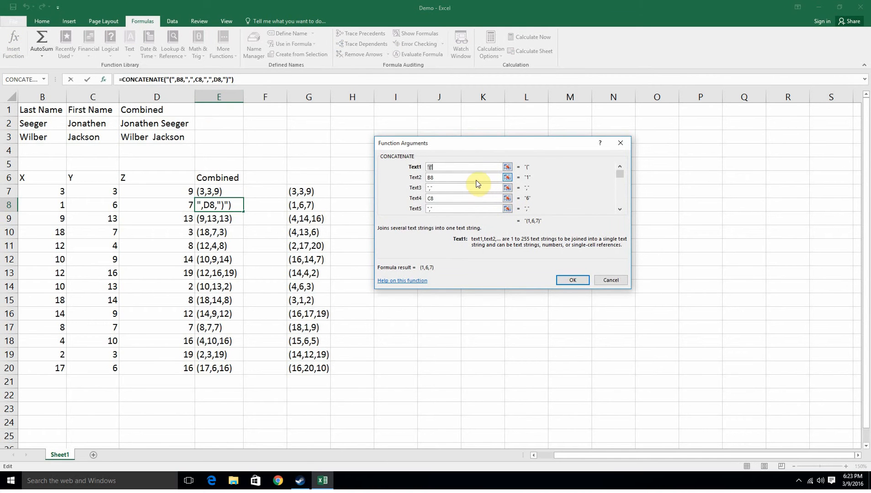
pyautogui.click(460, 178)
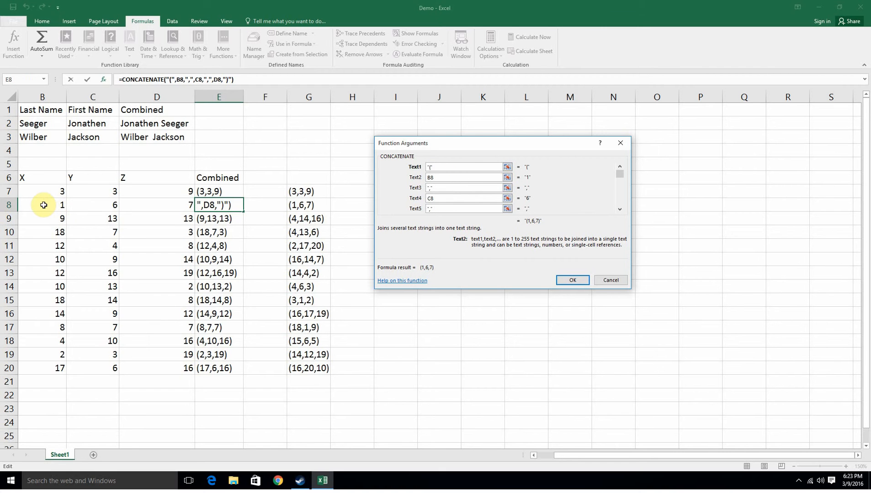
pyautogui.click(452, 187)
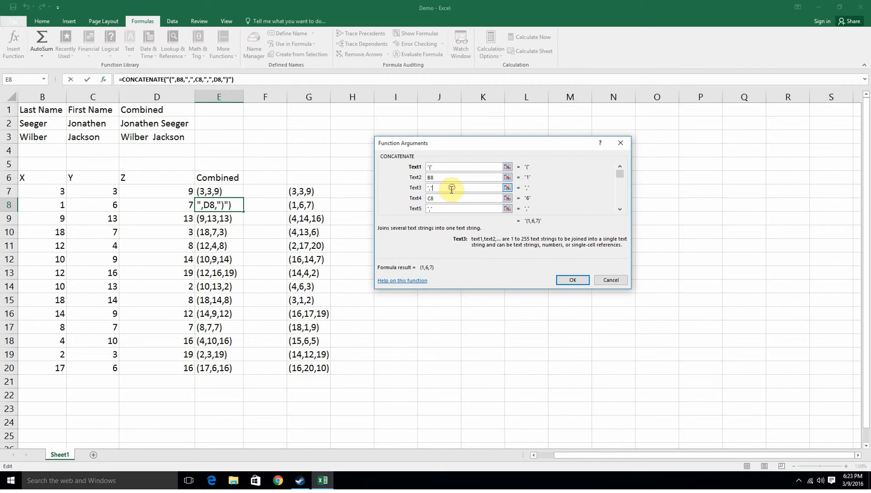
pyautogui.click(444, 198)
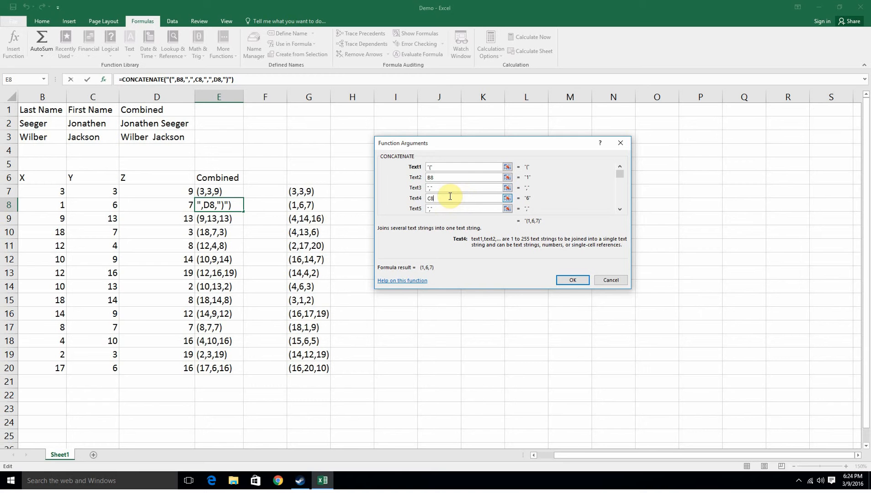
pyautogui.click(622, 211)
pyautogui.click(439, 206)
pyautogui.click(573, 280)
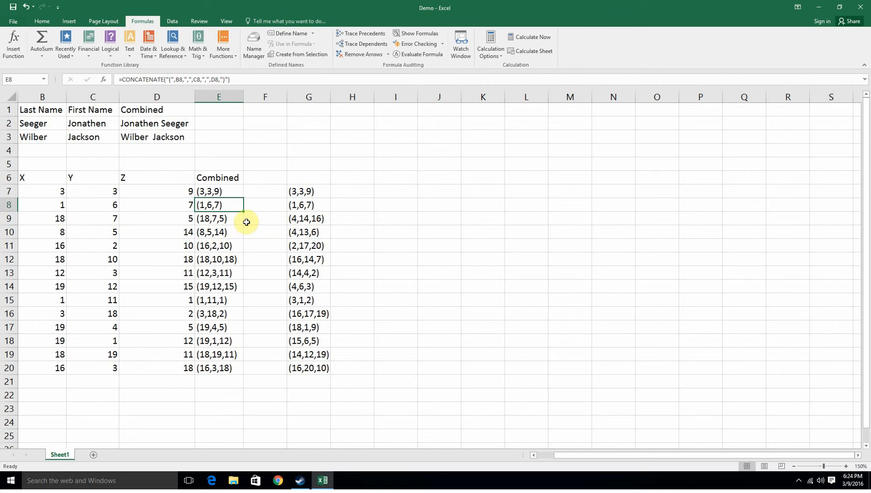
# Fill E7's formula down the Combined column through E20.
pyautogui.click(238, 190)
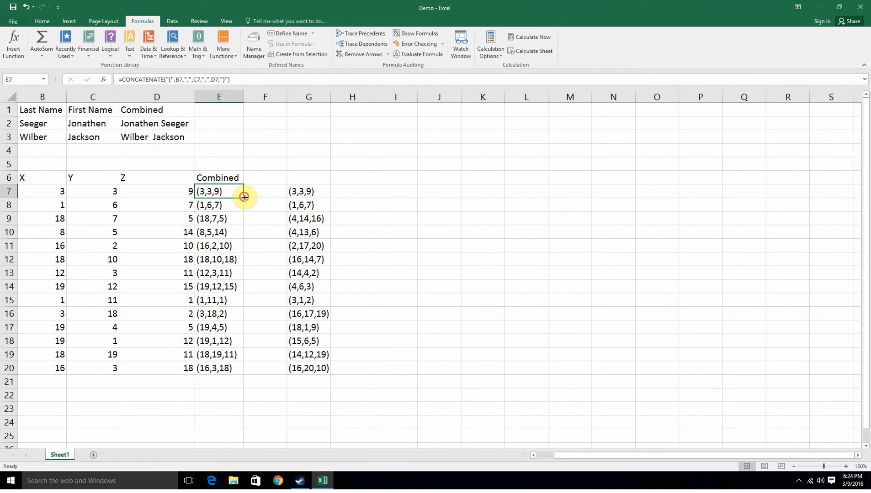
pyautogui.moveTo(243, 198); pyautogui.dragTo(243, 377)
pyautogui.click(244, 403)
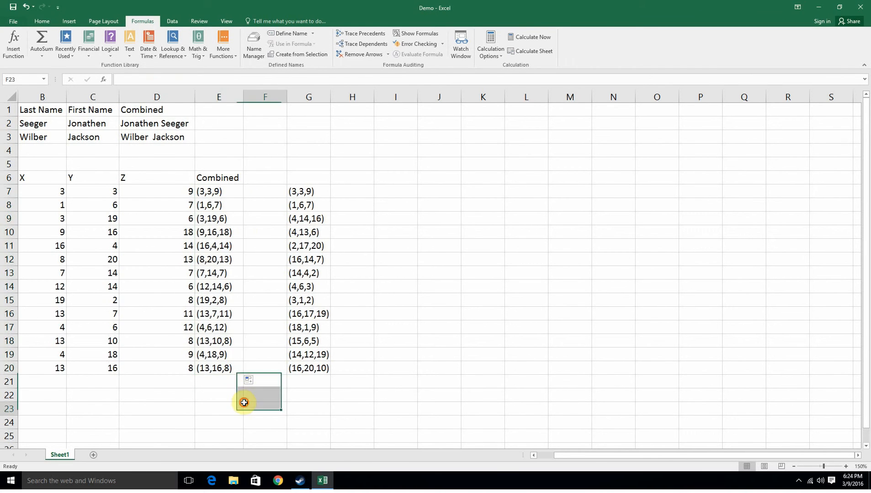
# Change B10's formula to =RANDBETWEEN(0,15).
pyautogui.moveTo(27, 231); pyautogui.dragTo(169, 344)
pyautogui.click(166, 397)
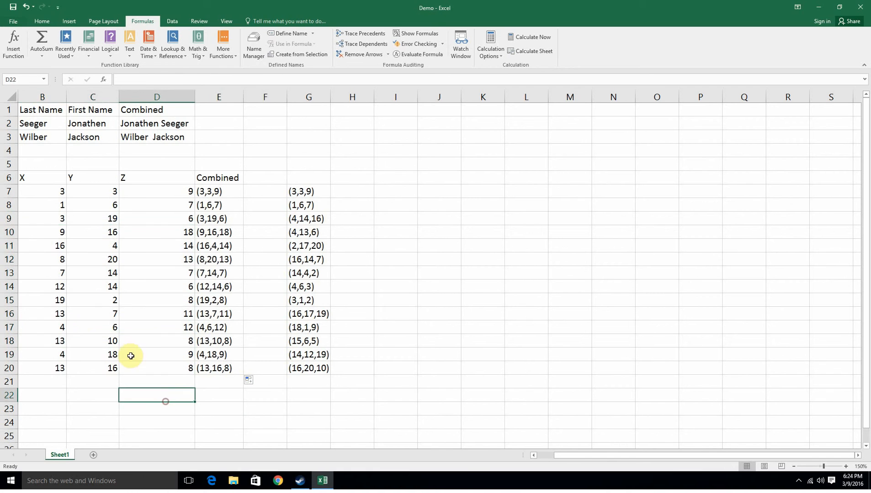
pyautogui.click(38, 248)
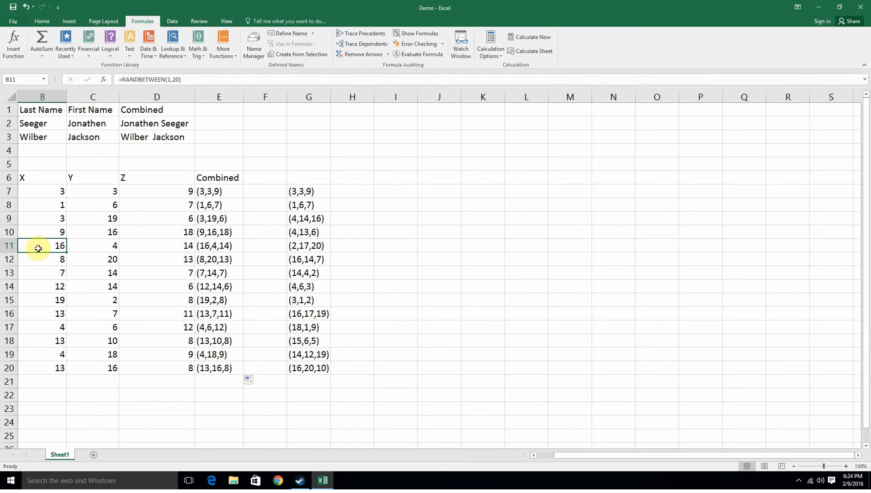
pyautogui.click(60, 232)
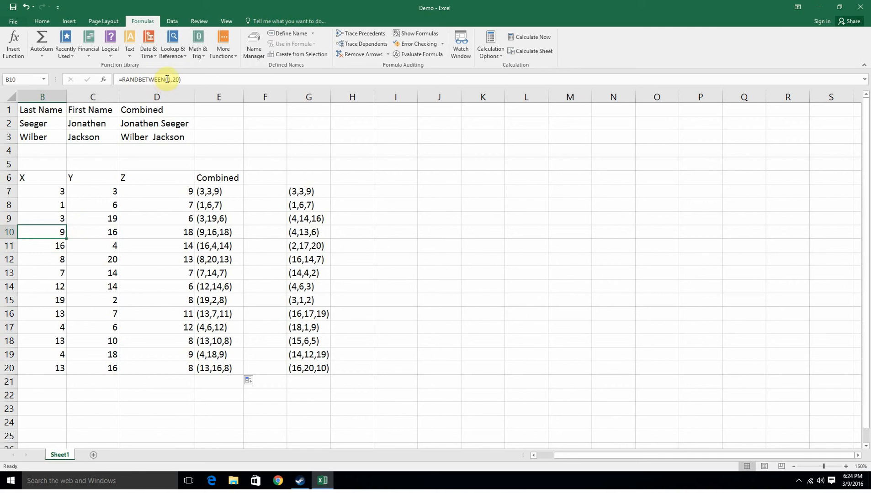
pyautogui.click(167, 80)
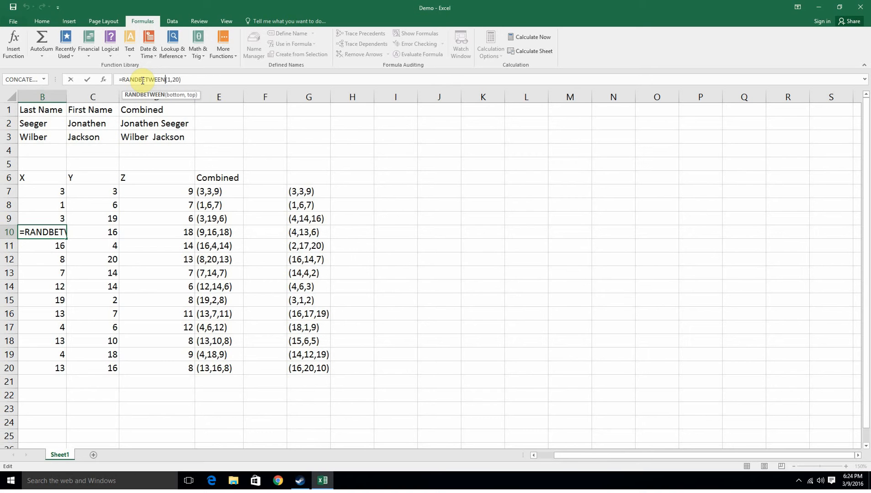
pyautogui.click(171, 80)
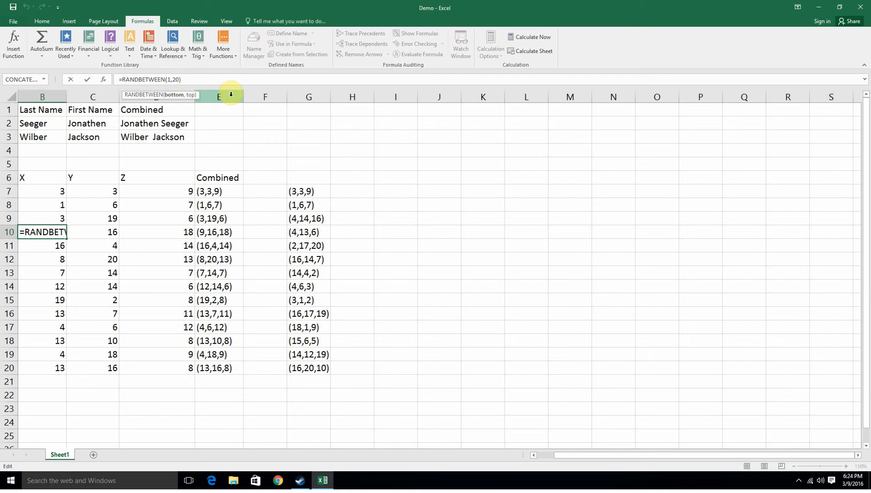
pyautogui.press('BackSpace')
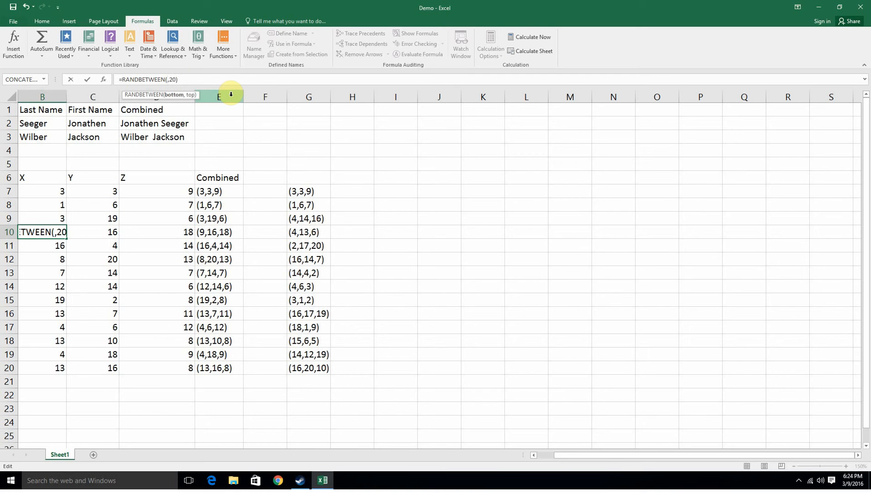
pyautogui.write('0')
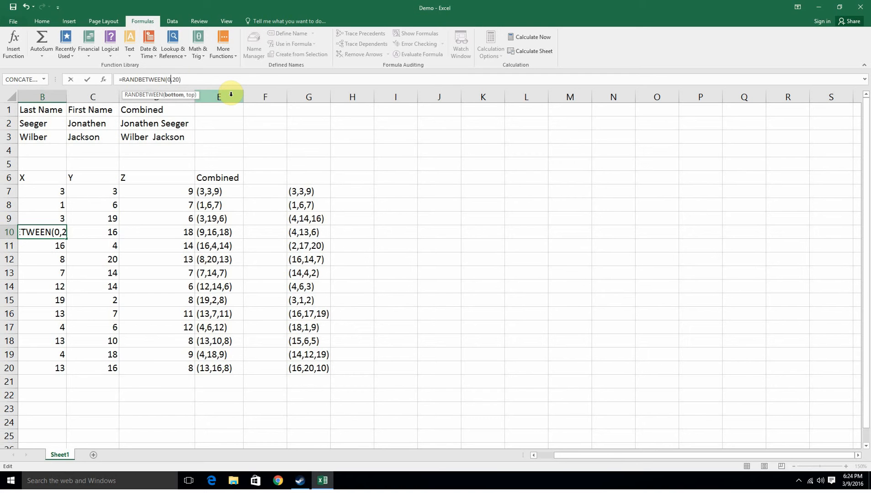
pyautogui.click(178, 79)
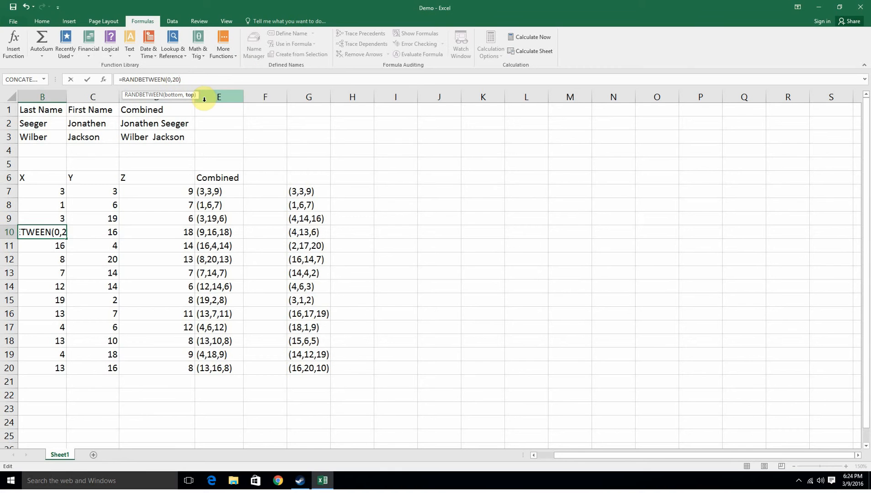
pyautogui.press('BackSpace')
pyautogui.press('BackSpace')
pyautogui.write('15')
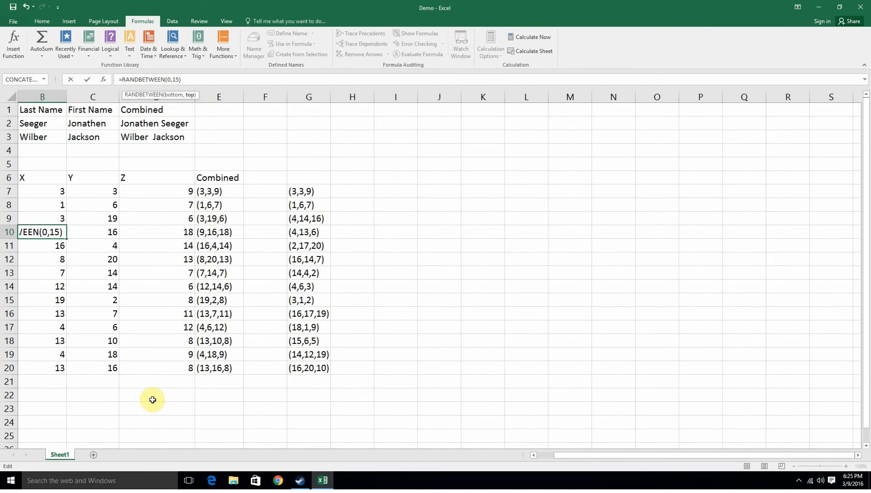
pyautogui.press('Return')
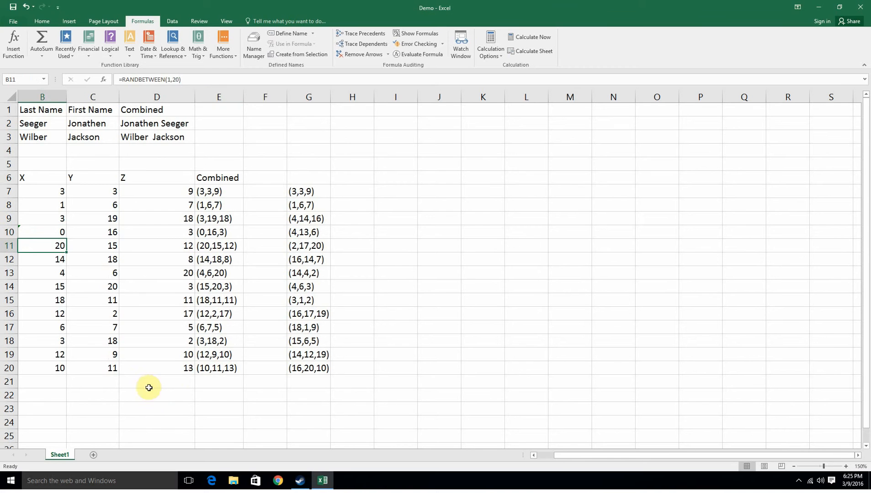
# Change B11's formula to =RANDBETWEEN(0,15).
pyautogui.click(169, 79)
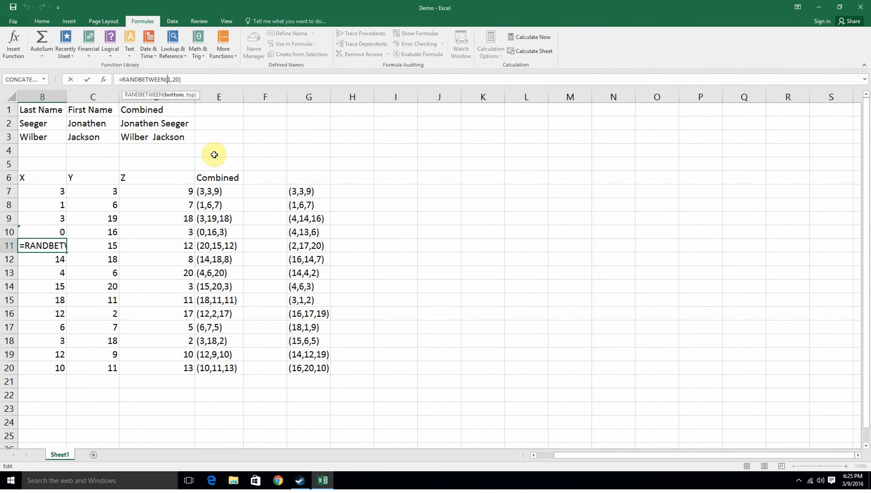
pyautogui.press('BackSpace')
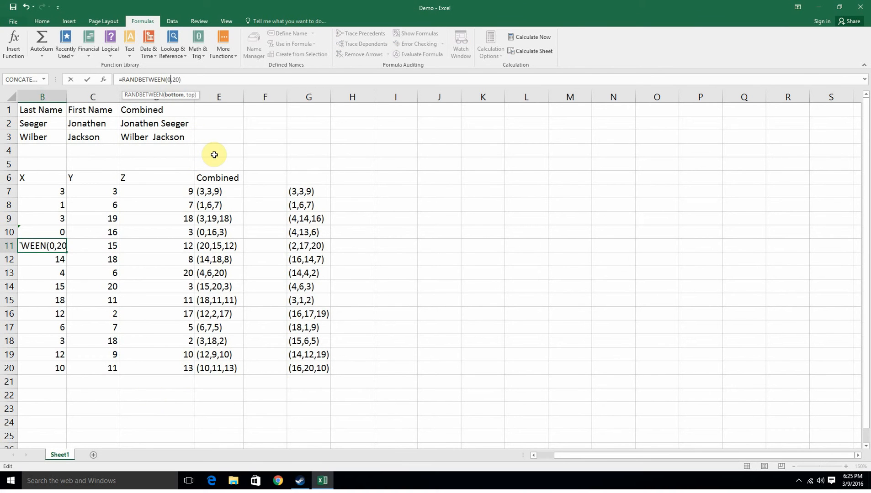
pyautogui.write('0')
pyautogui.press('BackSpace')
pyautogui.press('BackSpace')
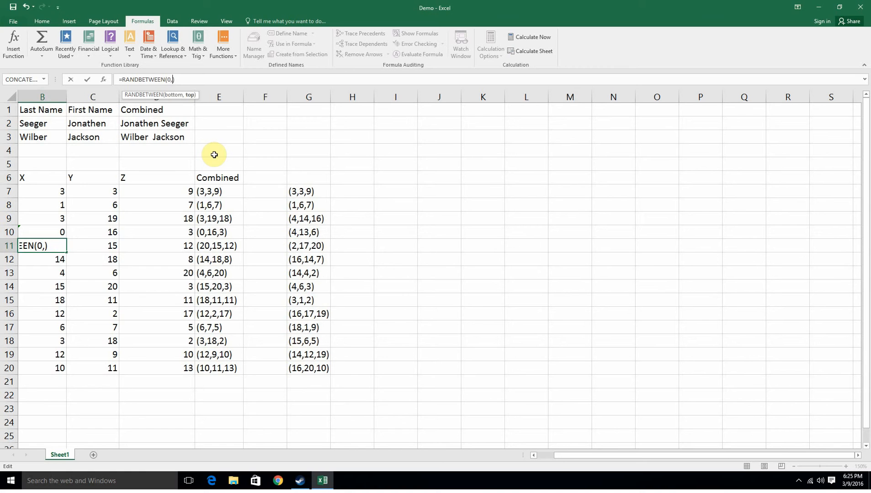
pyautogui.write('15')
pyautogui.press('Return')
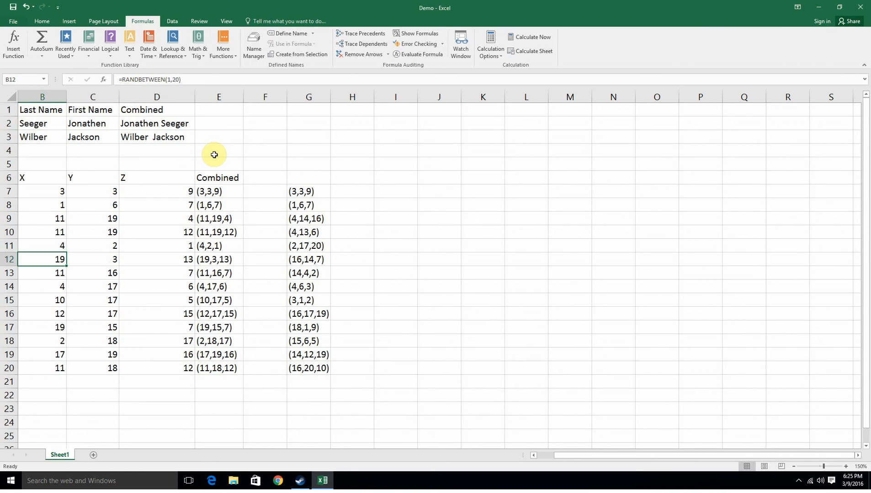
# Fill B10's RANDBETWEEN(0,15) formula down through row 20.
pyautogui.click(49, 245)
pyautogui.click(52, 231)
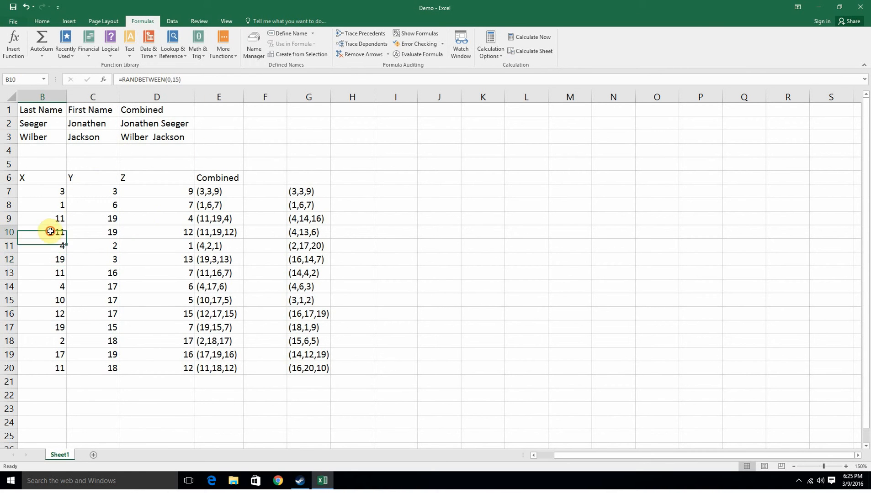
pyautogui.click(61, 220)
pyautogui.click(62, 234)
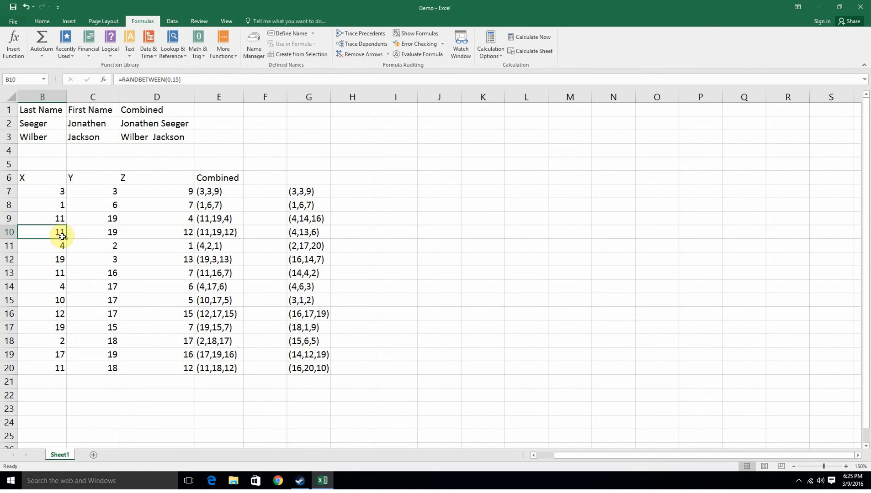
pyautogui.moveTo(66, 233); pyautogui.dragTo(196, 371)
pyautogui.click(175, 395)
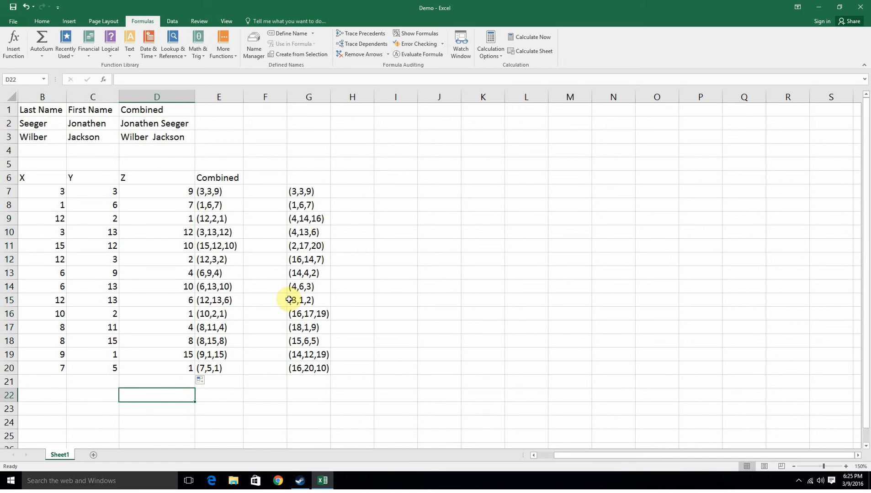
# Clear the coordinate values in G7:G20.
pyautogui.moveTo(322, 191); pyautogui.dragTo(323, 371)
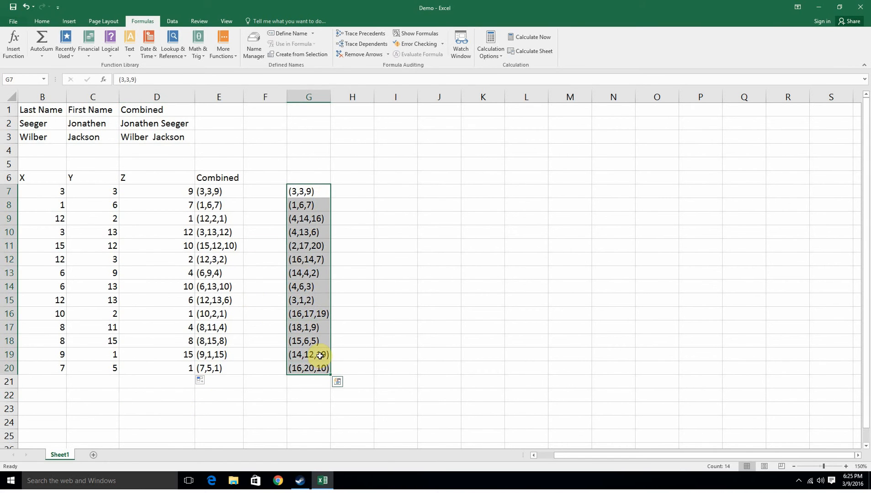
pyautogui.press('Delete')
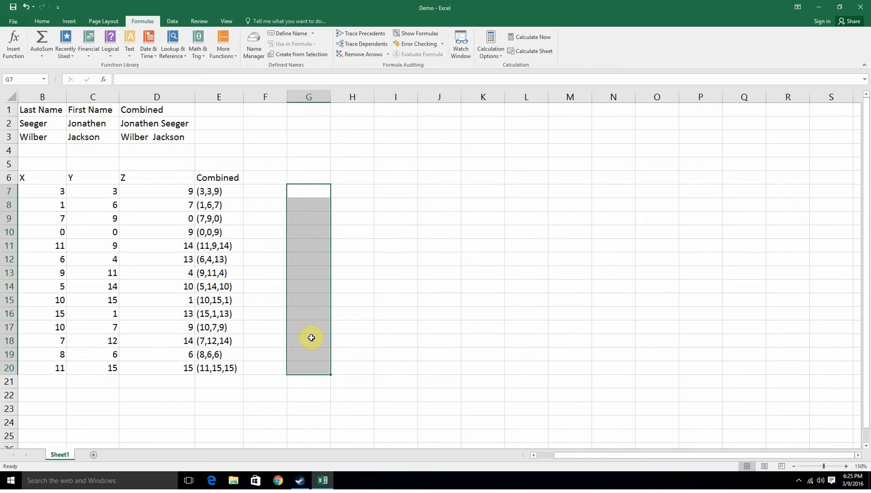
# Enter the letter l in cell G18.
pyautogui.click(311, 338)
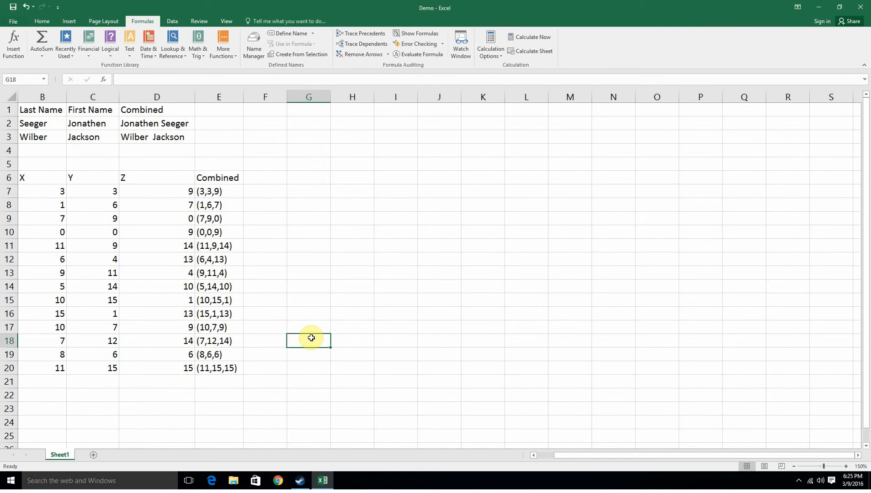
pyautogui.write('l')
pyautogui.press('Return')
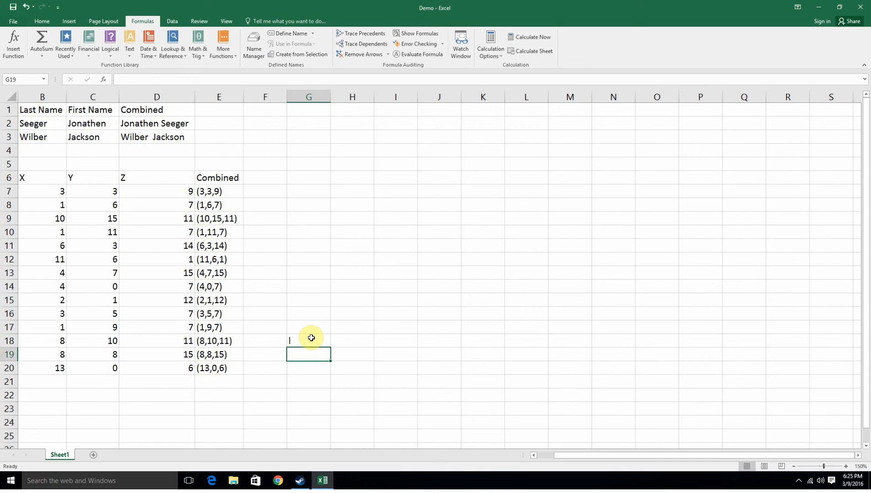
# Clear the letter from cell G18.
pyautogui.click(311, 338)
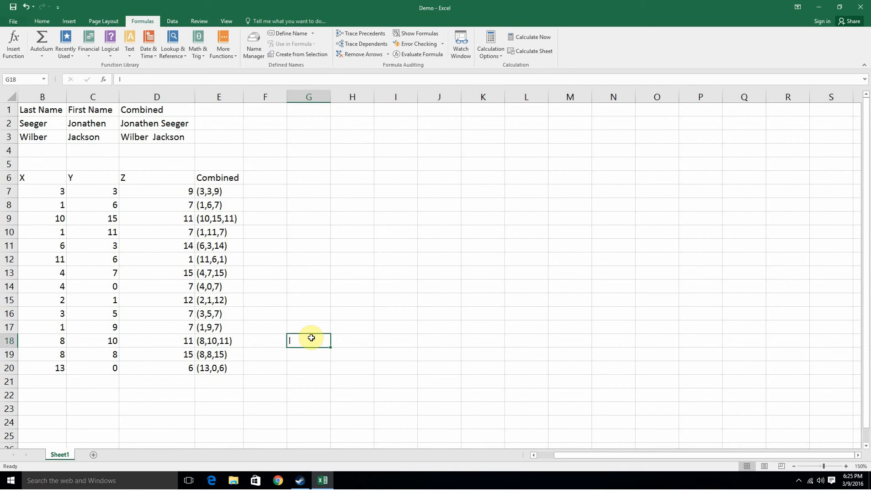
pyautogui.press('Delete')
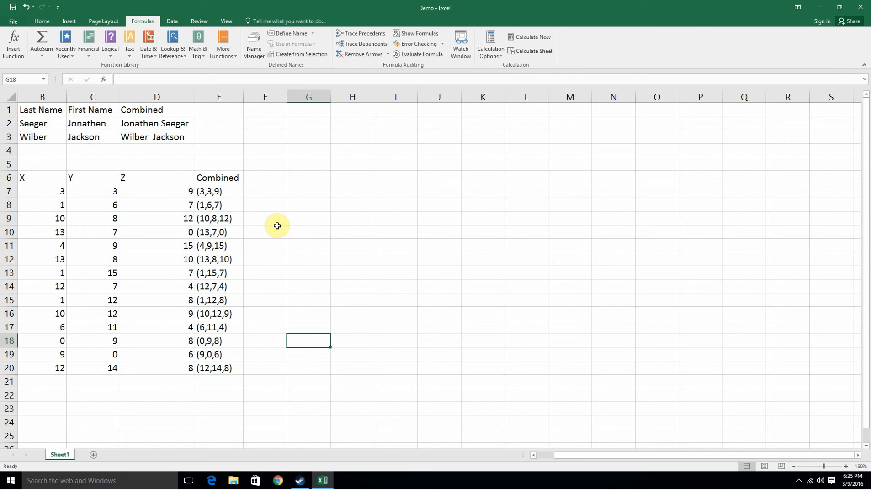
# Copy the Combined coordinates in E7:E20 and paste them as values into G7:G20.
pyautogui.moveTo(217, 191); pyautogui.dragTo(230, 369)
pyautogui.rightClick(230, 369)
pyautogui.click(250, 185)
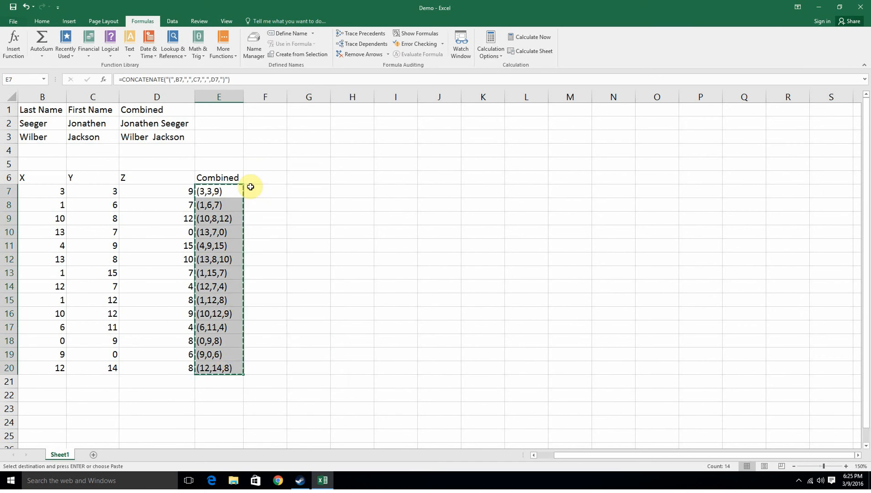
pyautogui.rightClick(300, 193)
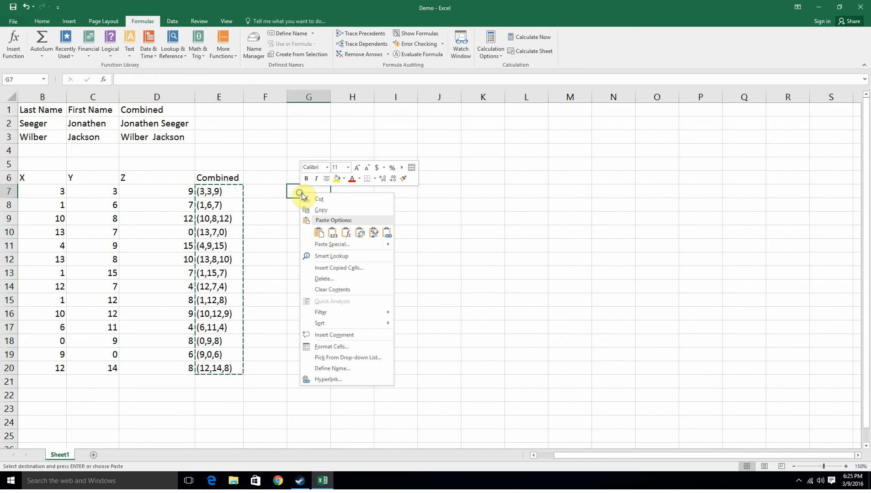
pyautogui.click(337, 235)
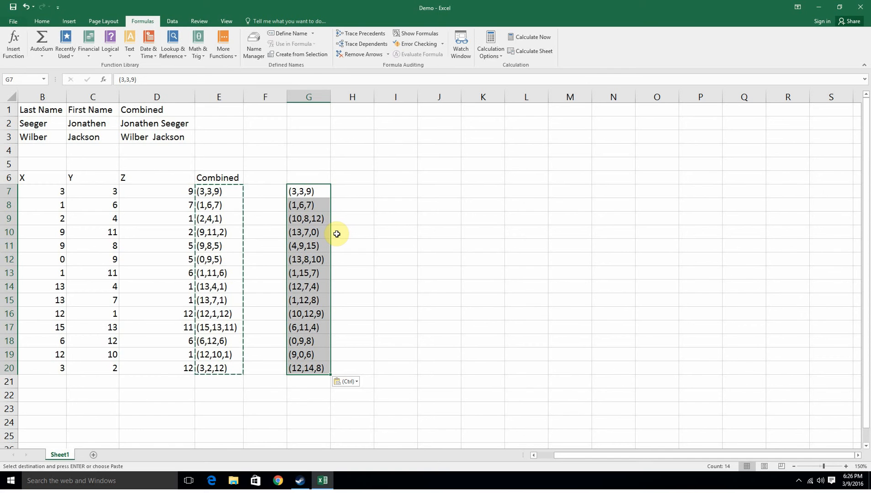
# Paste the copied Combined cells into H7:H20 as values with source formatting.
pyautogui.moveTo(344, 194); pyautogui.dragTo(344, 205)
pyautogui.rightClick(343, 194)
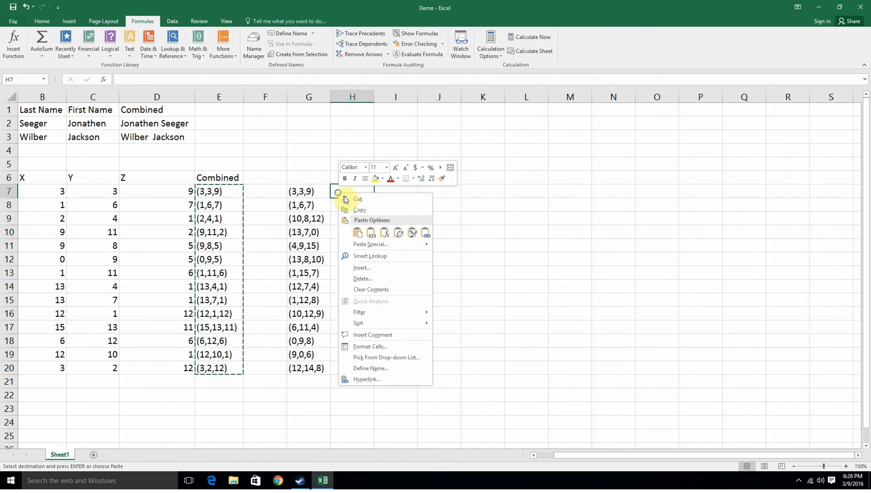
pyautogui.click(371, 232)
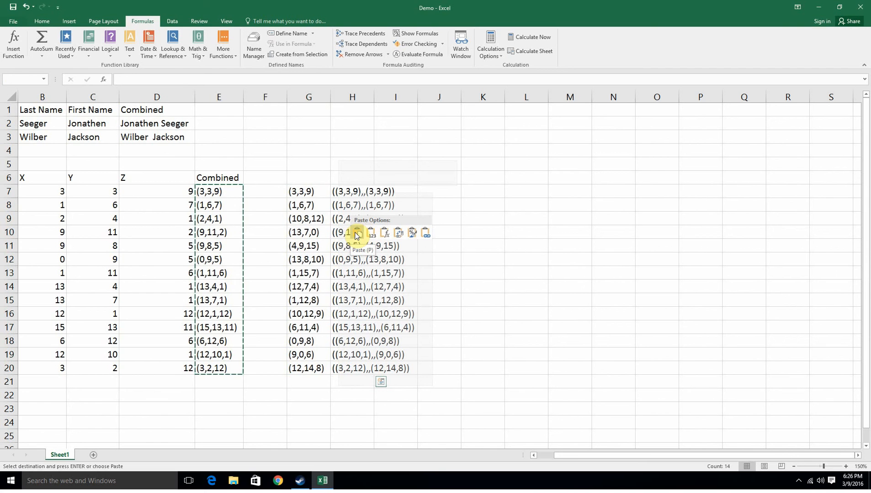
pyautogui.click(357, 234)
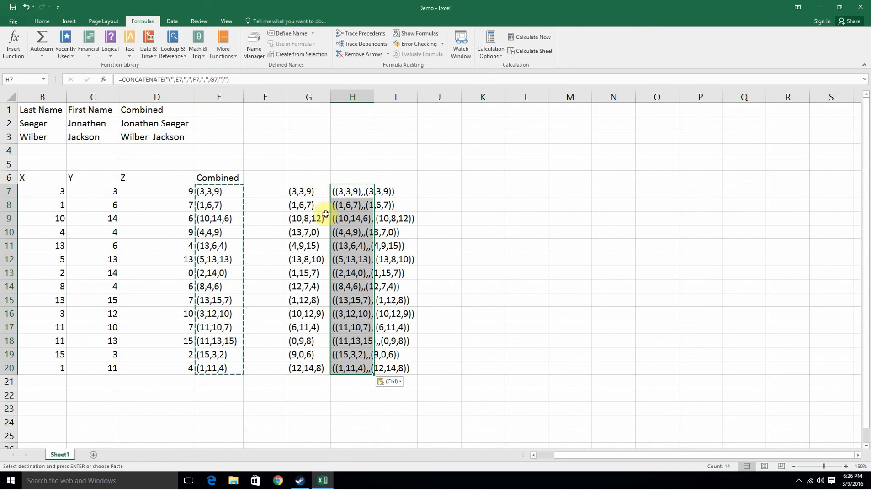
pyautogui.click(392, 382)
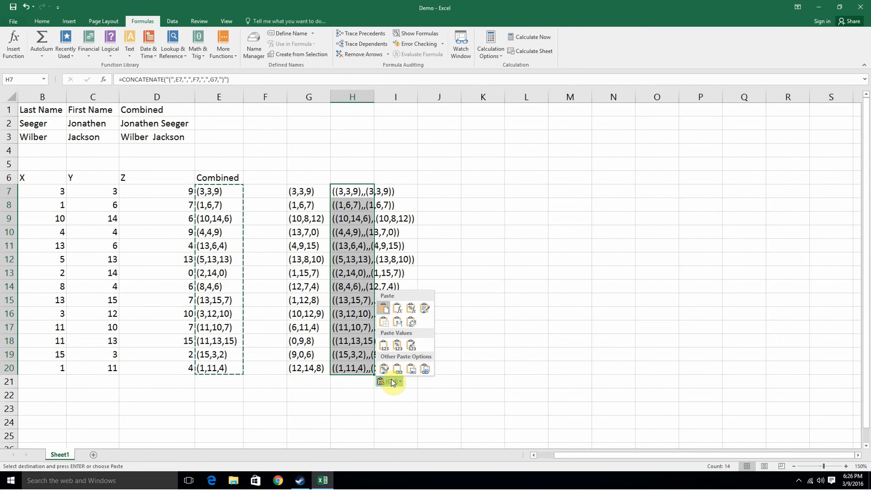
pyautogui.click(411, 346)
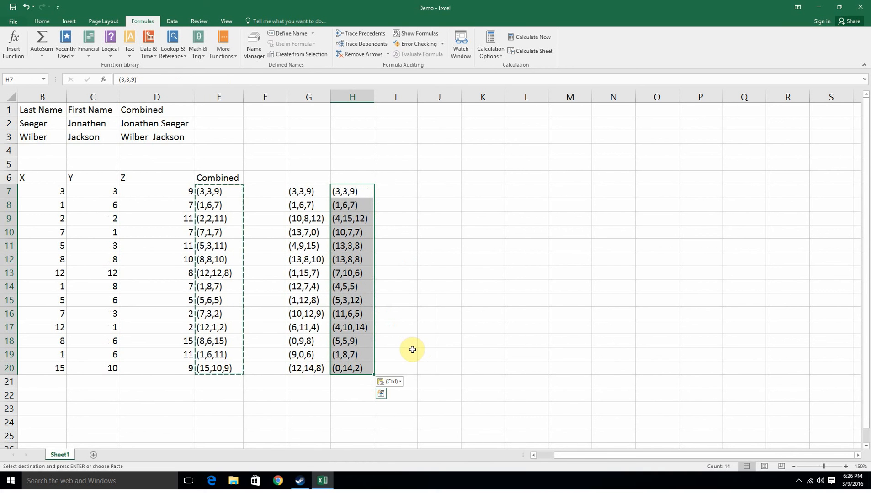
# Compare cells in columns G and H, then undo the paste in column H.
pyautogui.click(412, 350)
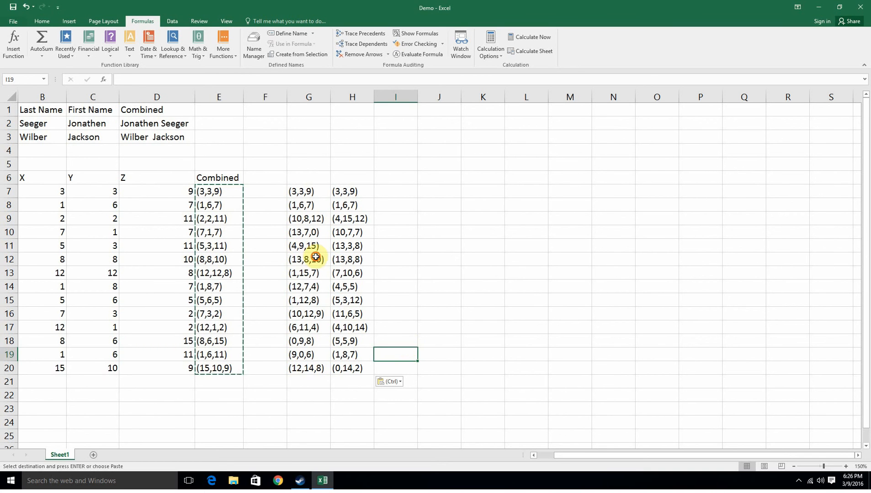
pyautogui.click(314, 206)
pyautogui.click(337, 228)
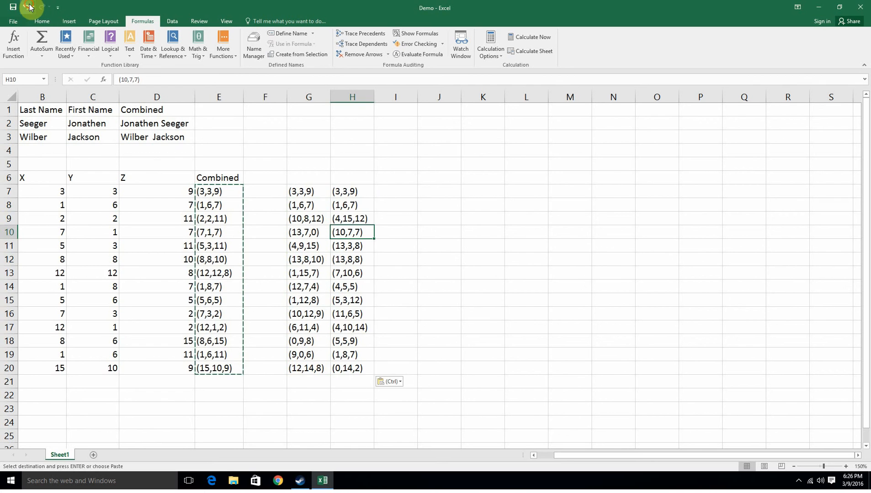
pyautogui.click(26, 6)
# Paste the copied formulas into H7:H20 and delete them again.
pyautogui.rightClick(346, 189)
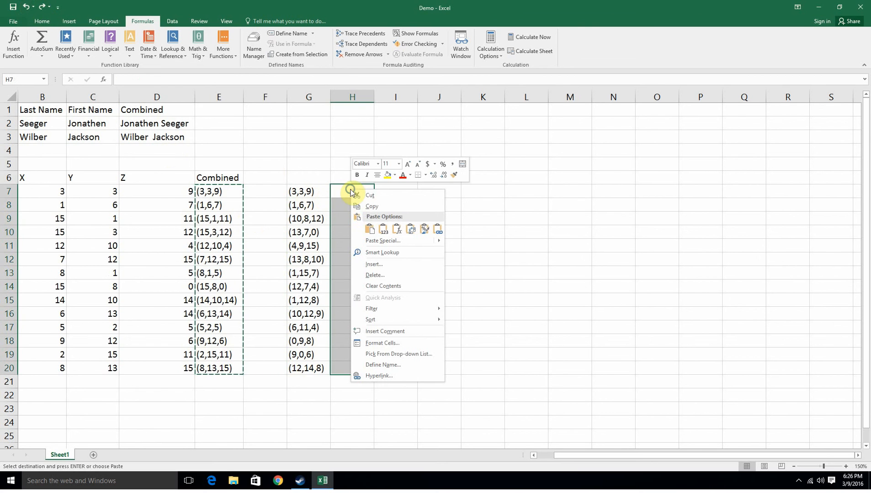
pyautogui.click(365, 229)
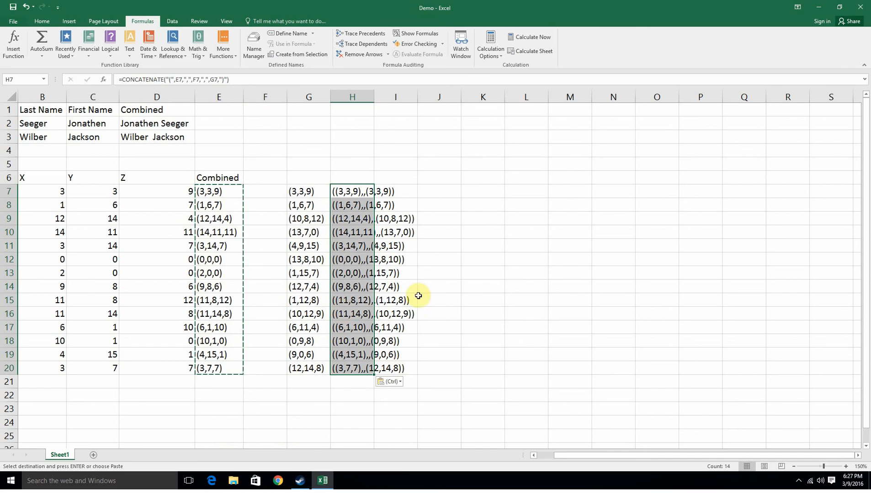
pyautogui.press('Delete')
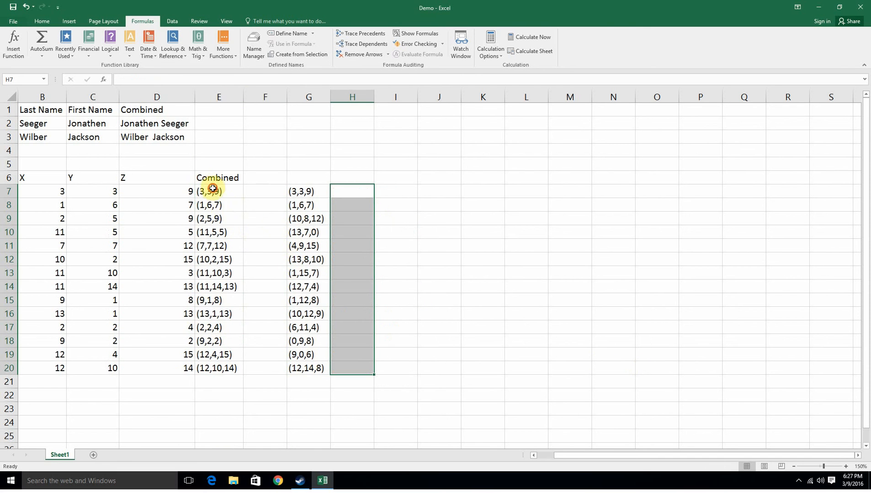
# Add dollar signs around the B7, C7 and D7 references in E7's CONCATENATE formula and try to confirm it.
pyautogui.moveTo(213, 189); pyautogui.dragTo(231, 372)
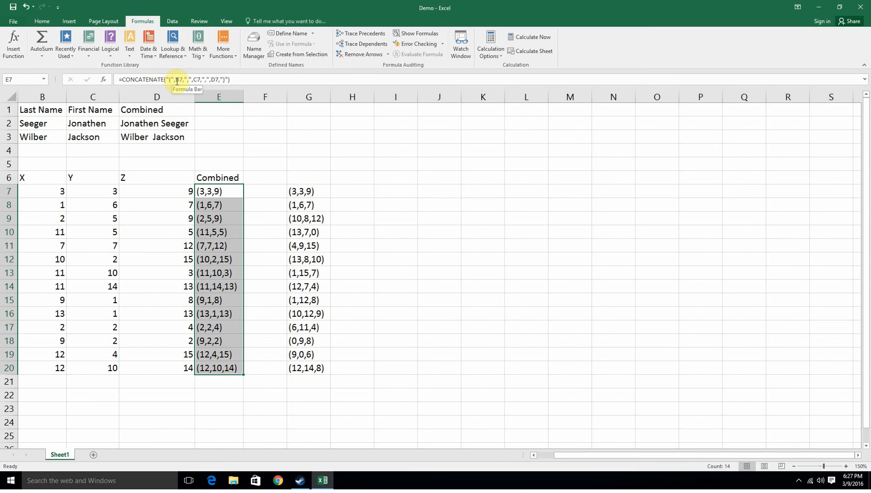
pyautogui.click(177, 80)
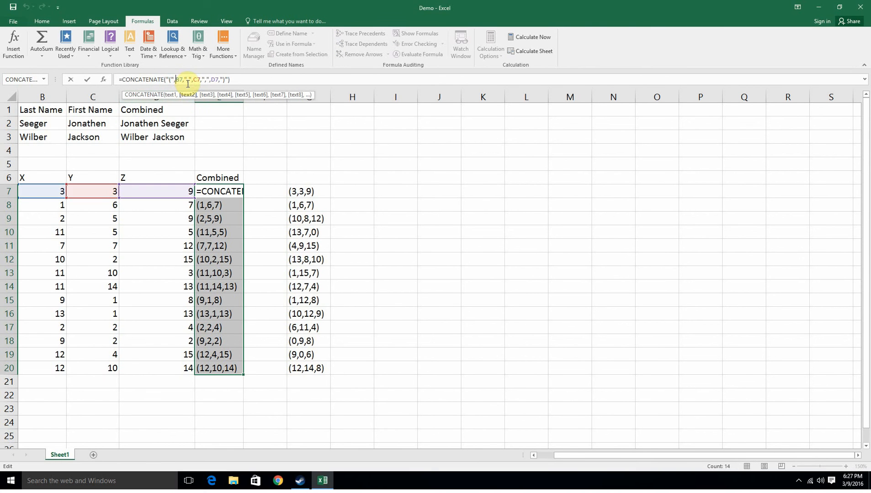
pyautogui.click(187, 82)
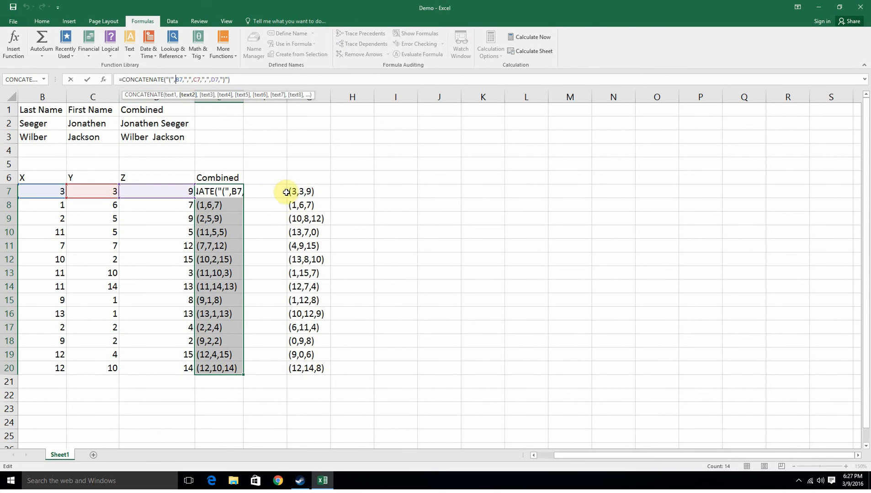
pyautogui.write('$B7')
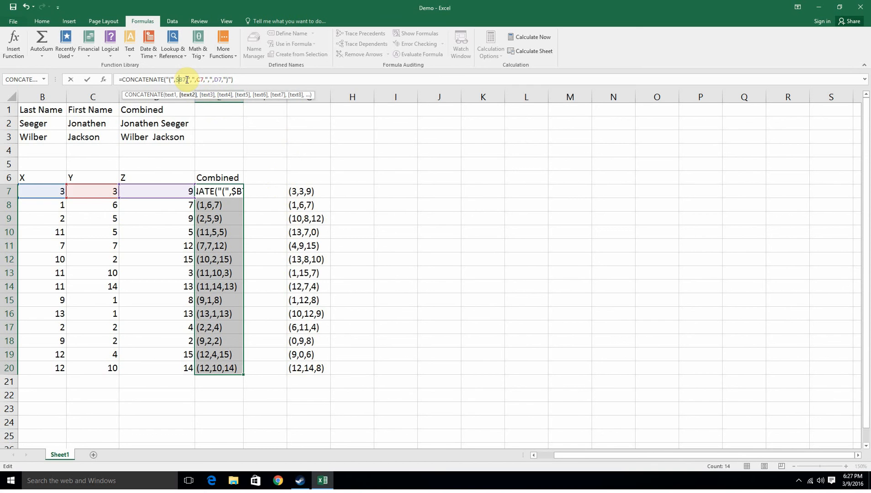
pyautogui.write('$')
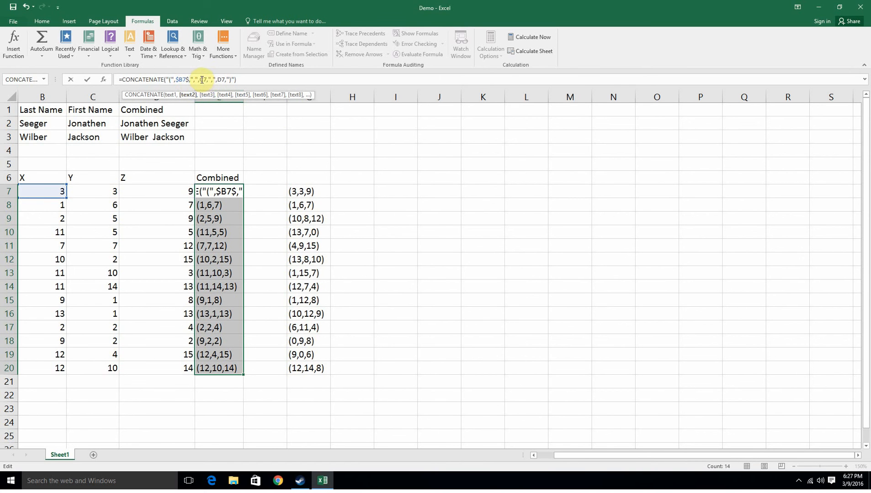
pyautogui.click(199, 80)
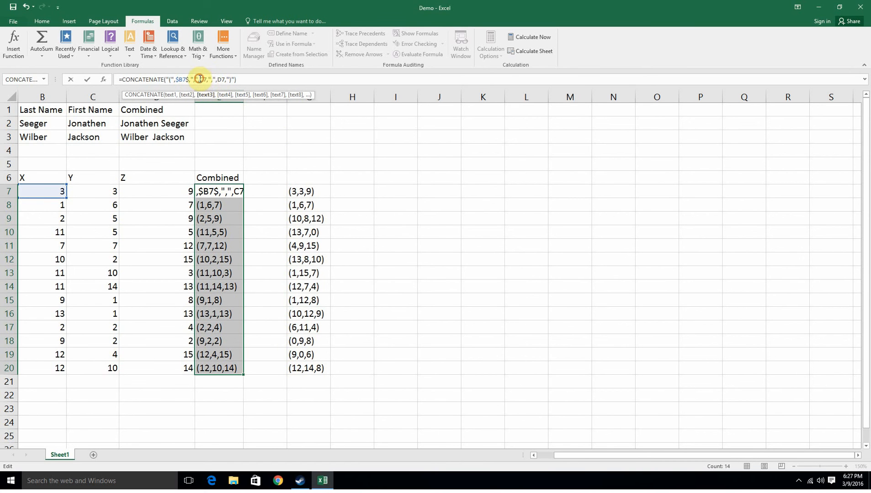
pyautogui.write('$')
pyautogui.click(212, 81)
pyautogui.write('$C7$')
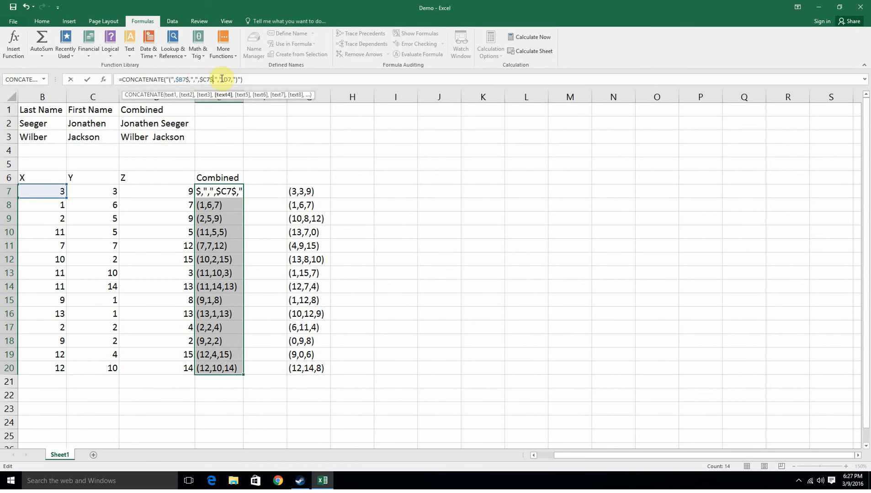
pyautogui.click(224, 80)
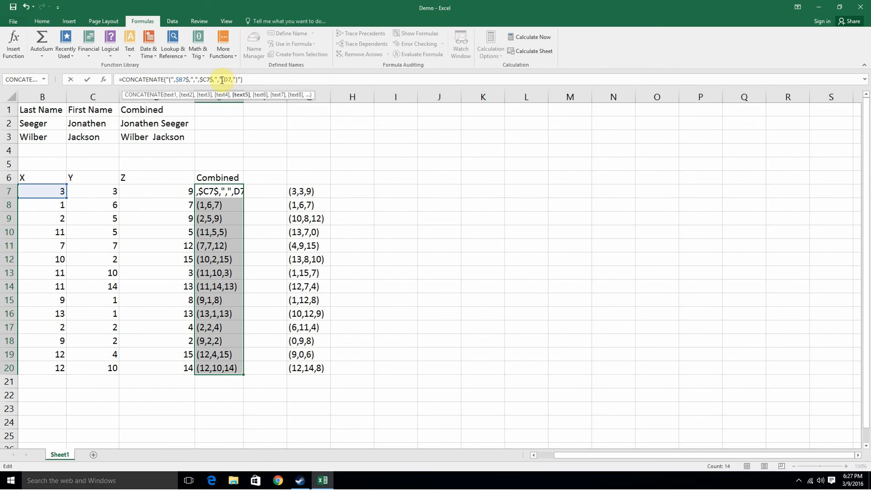
pyautogui.write('$')
pyautogui.click(234, 80)
pyautogui.write('$D7$')
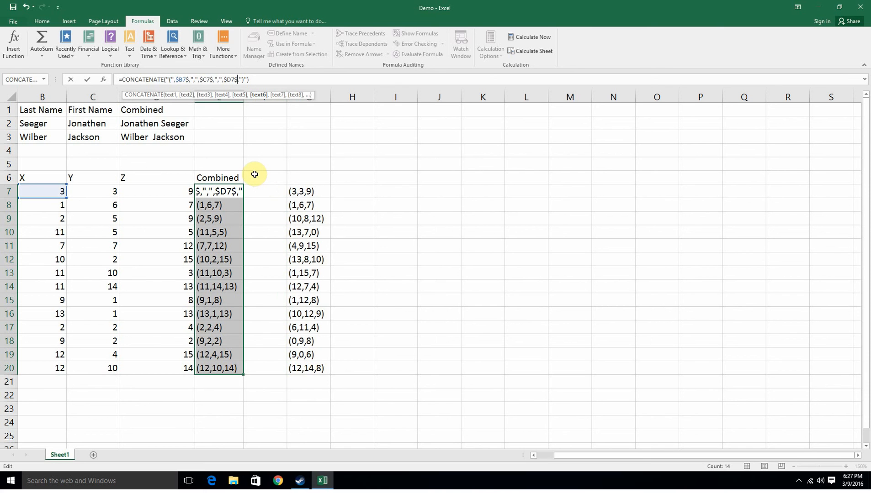
pyautogui.press('Return')
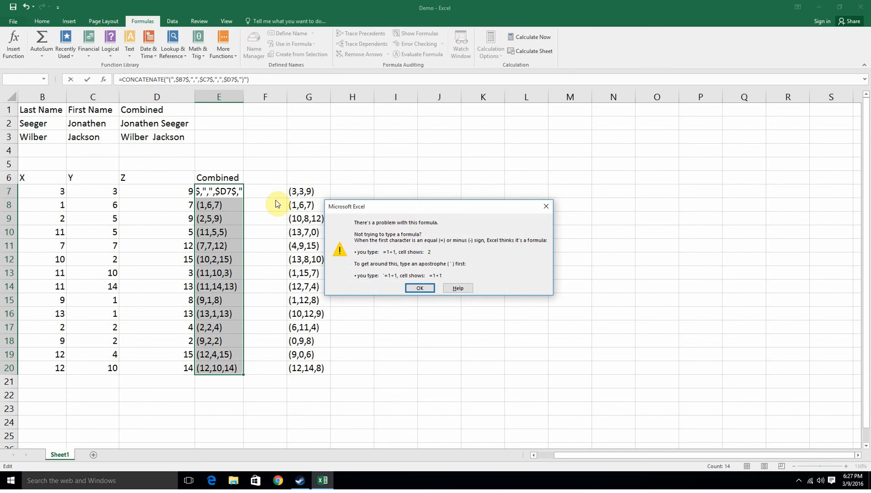
pyautogui.click(420, 287)
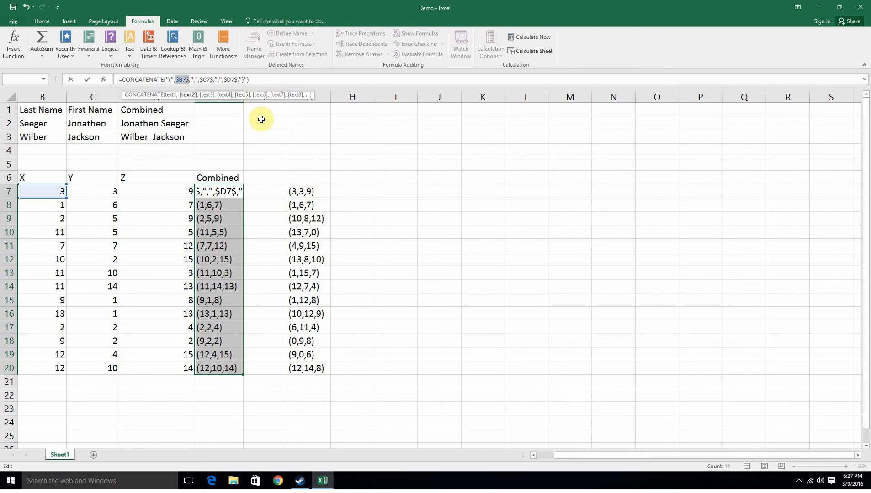
# Correct E7's references to $B$7, $C$7 and $D$7 and confirm the formula.
pyautogui.click(237, 79)
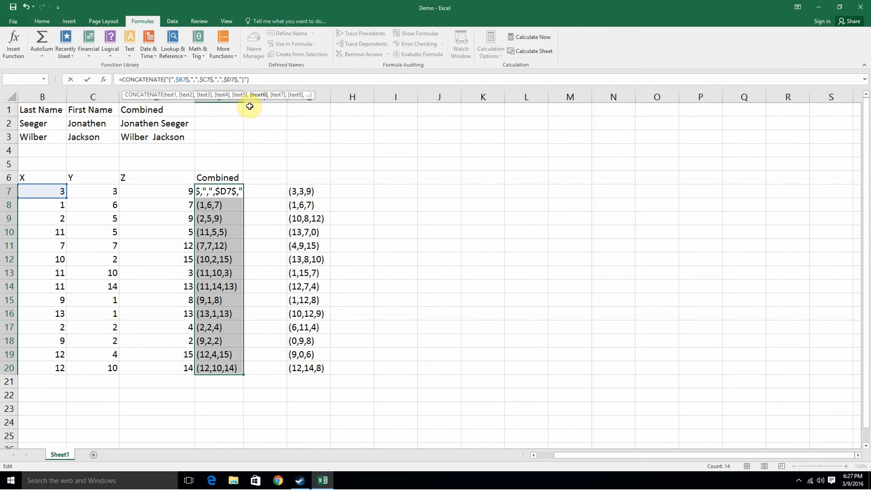
pyautogui.press('BackSpace')
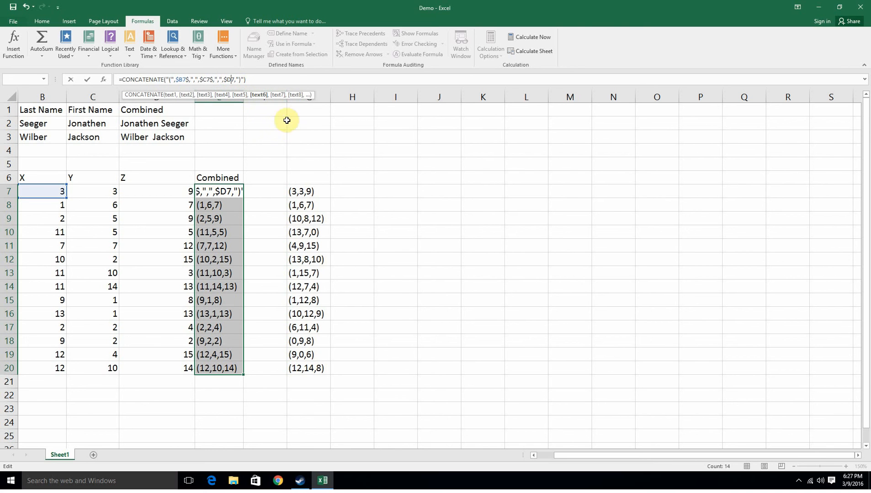
pyautogui.write('$')
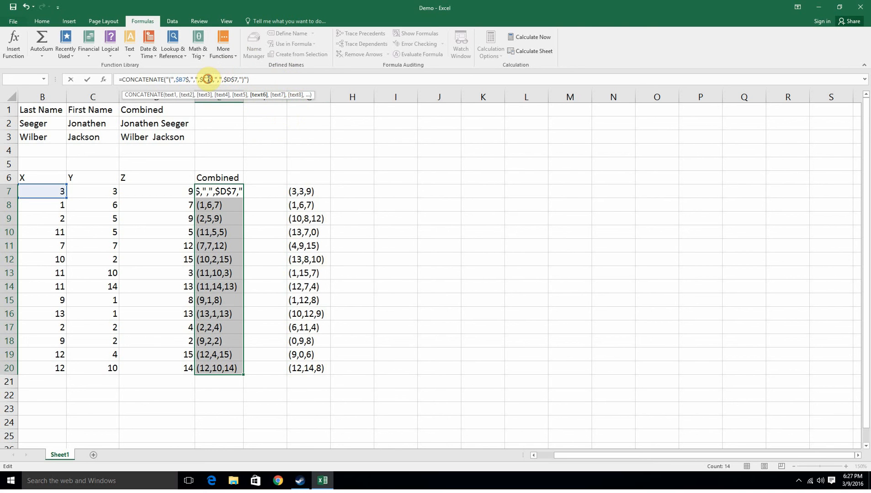
pyautogui.click(207, 80)
pyautogui.write('$')
pyautogui.press('Right')
pyautogui.press('Delete')
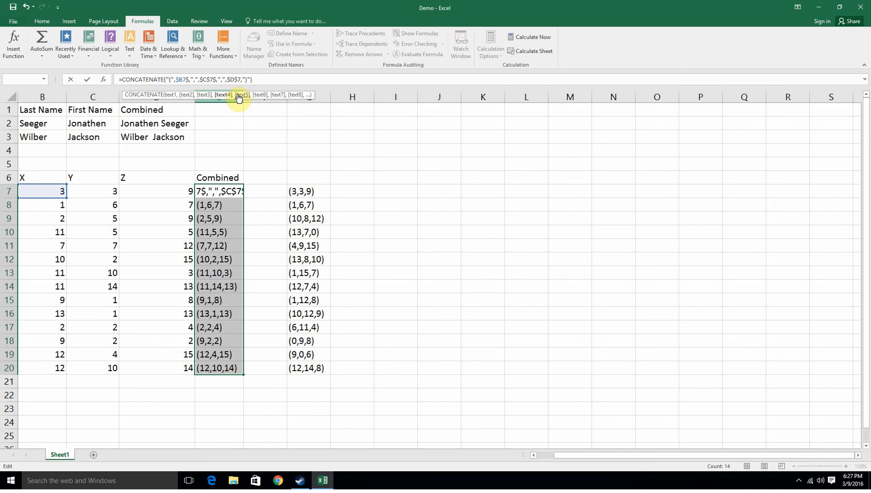
pyautogui.click(182, 80)
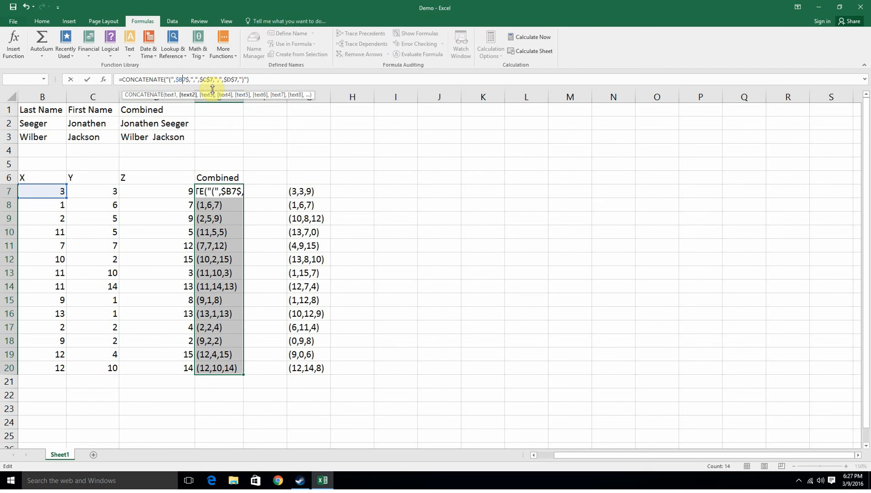
pyautogui.write('$')
pyautogui.press('Right')
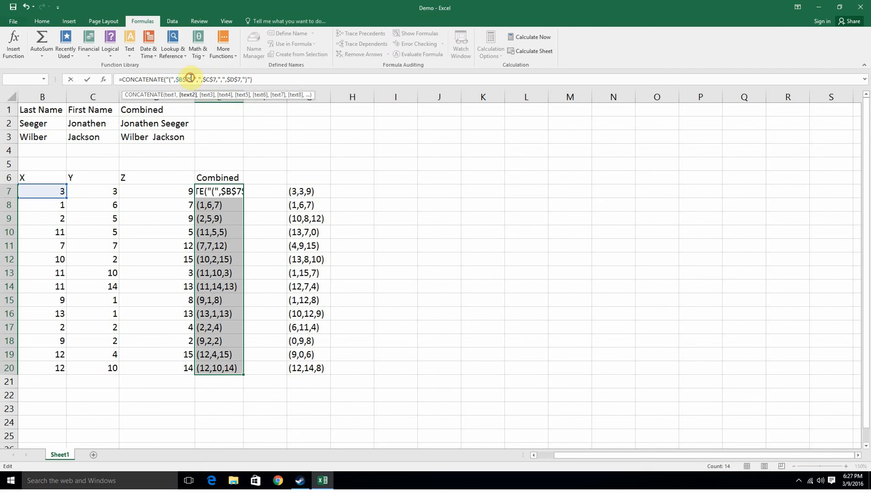
pyautogui.press('Delete')
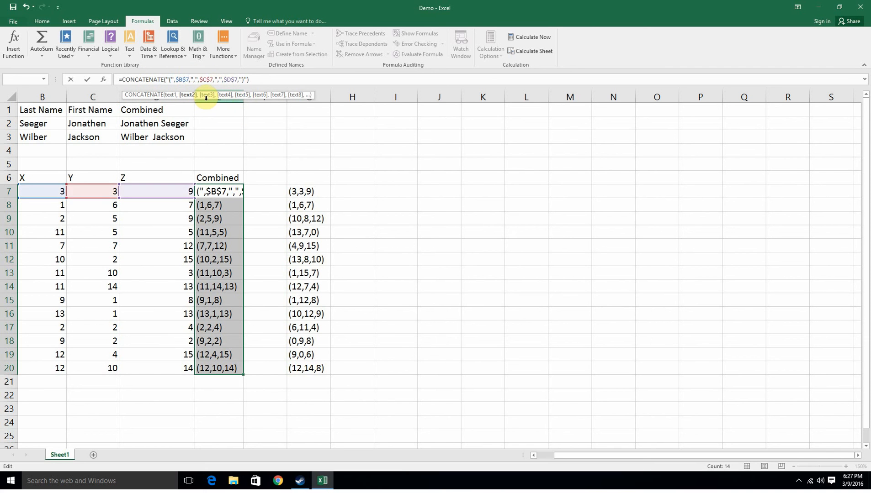
pyautogui.press('Return')
# Fill E7's absolute-reference formula down through E20.
pyautogui.click(238, 193)
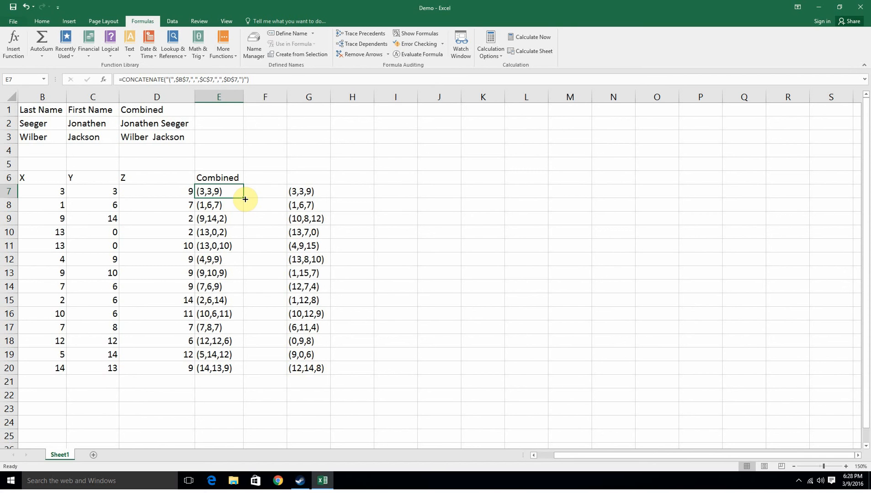
pyautogui.moveTo(245, 199); pyautogui.dragTo(247, 372)
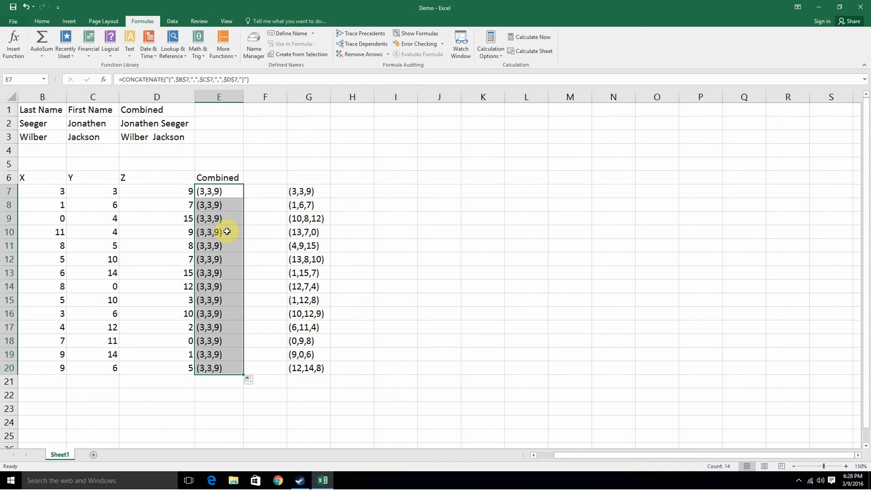
# Undo the last two changes to restore E7's relative-reference CONCATENATE formula.
pyautogui.click(25, 7)
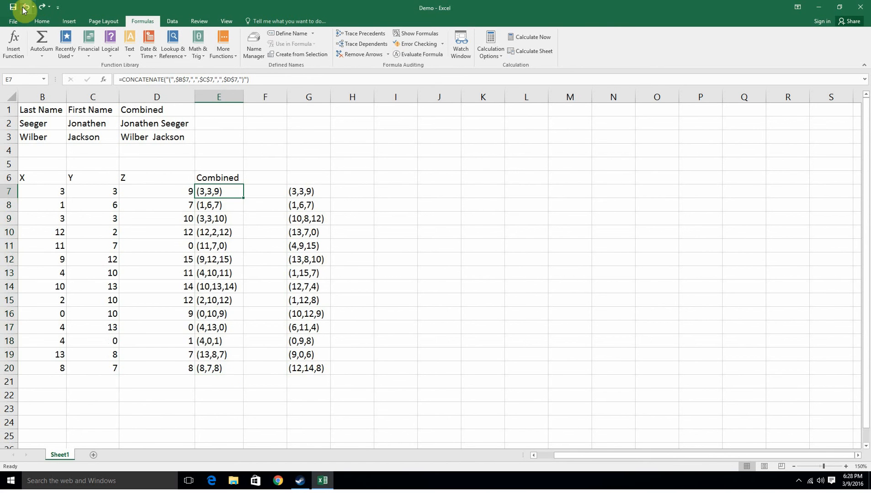
pyautogui.click(25, 7)
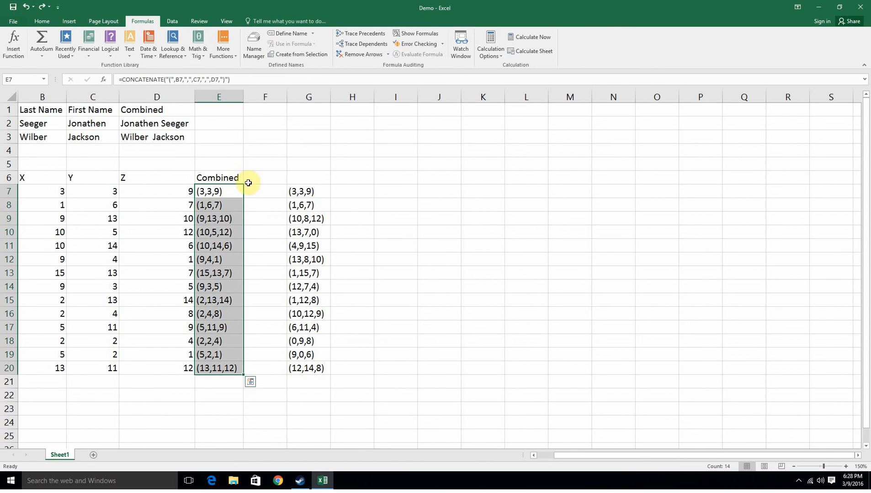
# Copy E7's CONCATENATE formula and paste it into cell I7.
pyautogui.click(233, 189)
pyautogui.rightClick(236, 192)
pyautogui.click(268, 208)
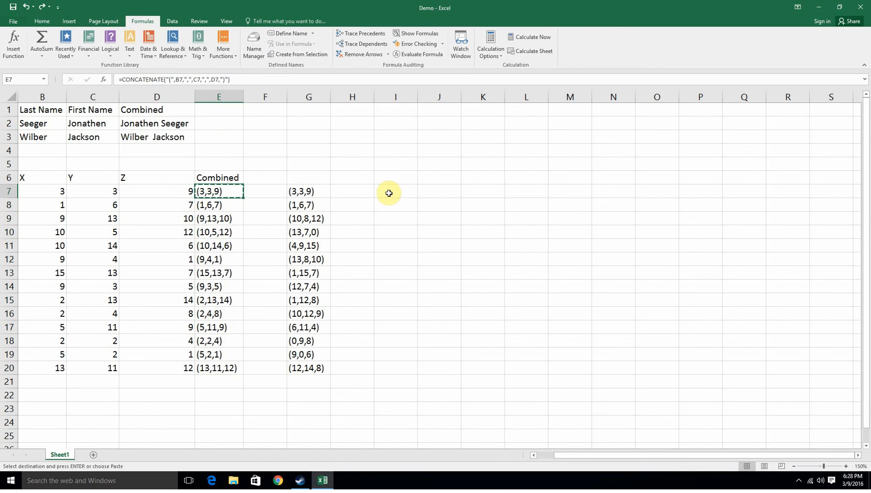
pyautogui.rightClick(385, 192)
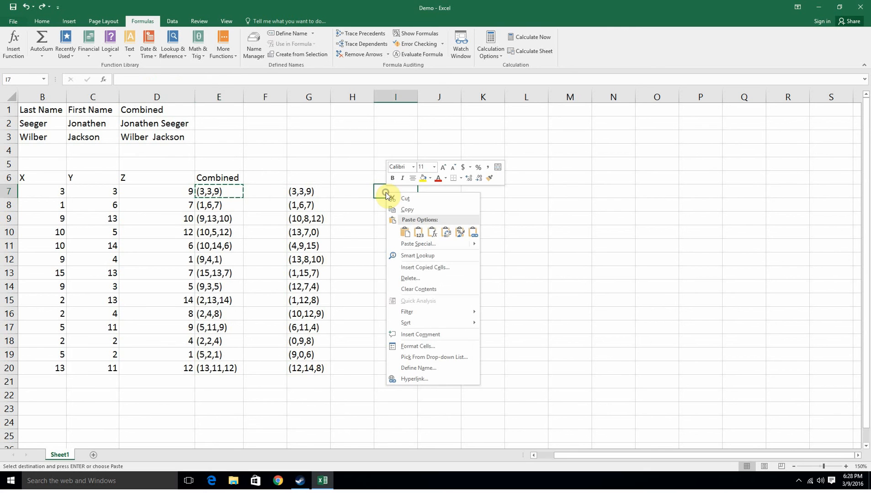
pyautogui.click(401, 232)
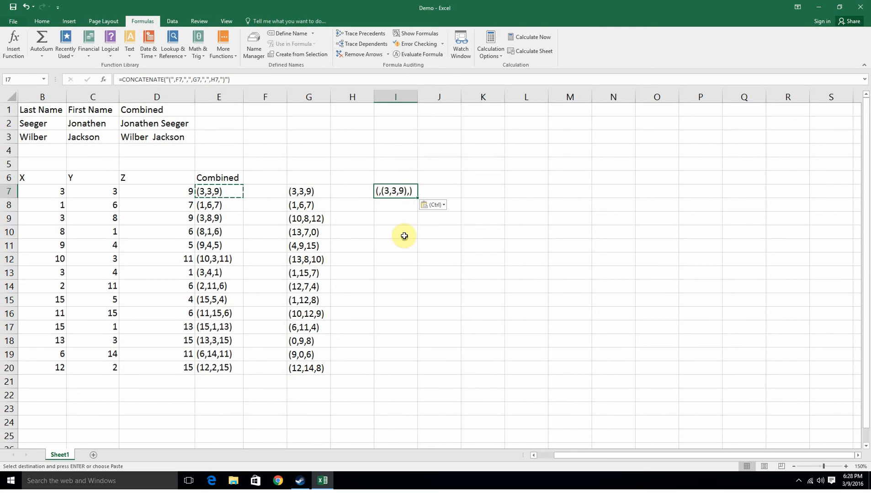
# Edit I7's formula so its three references point to B7, C7 and D7, and confirm it.
pyautogui.click(180, 83)
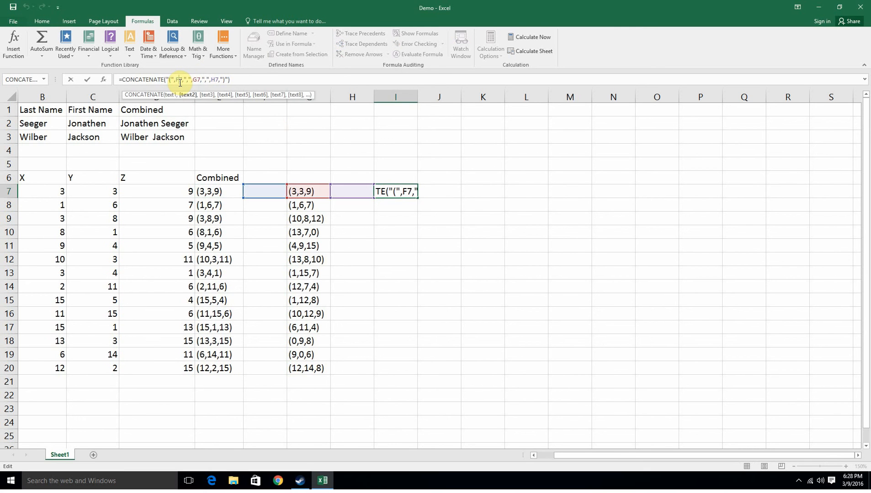
pyautogui.write('B7')
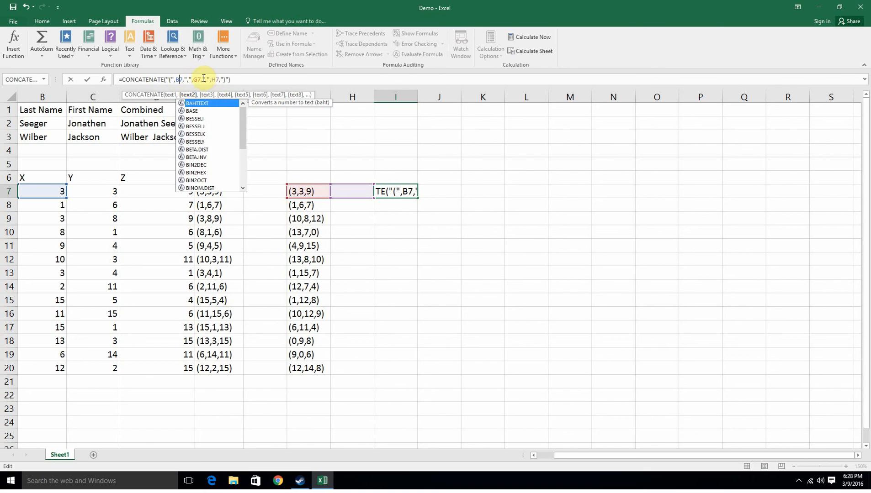
pyautogui.doubleClick(198, 80)
pyautogui.write('C7')
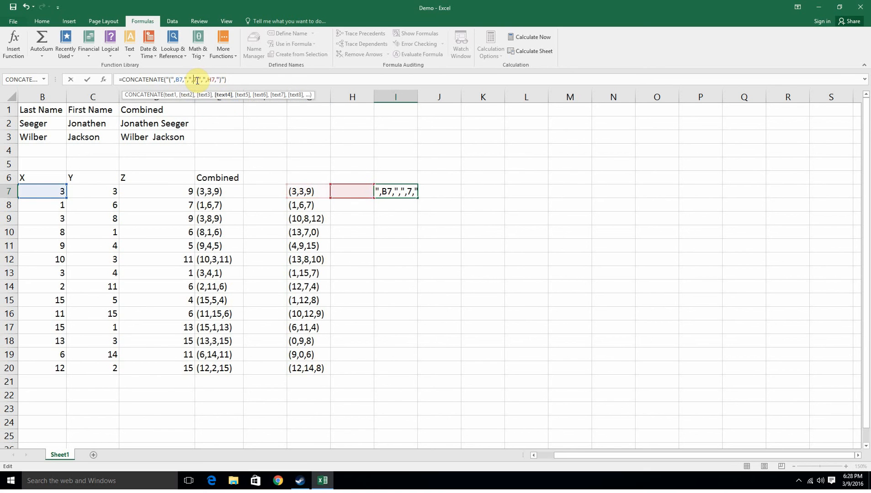
pyautogui.click(214, 80)
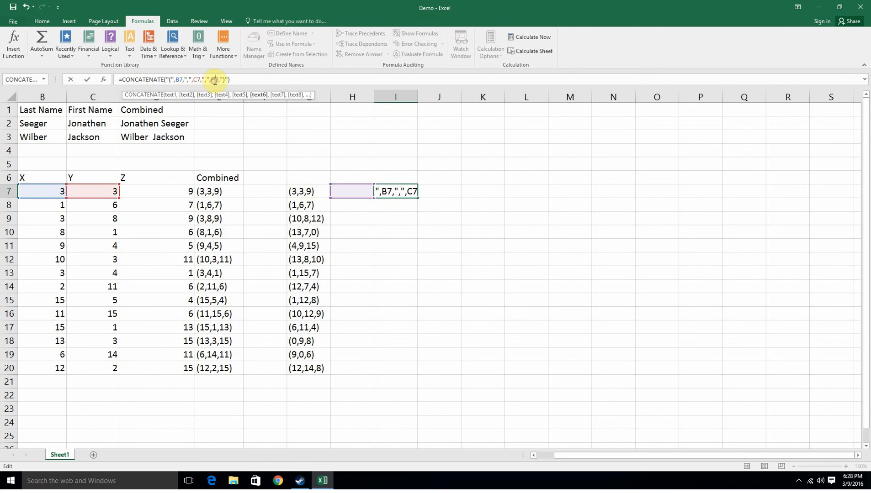
pyautogui.press('BackSpace')
pyautogui.write('D')
pyautogui.press('Return')
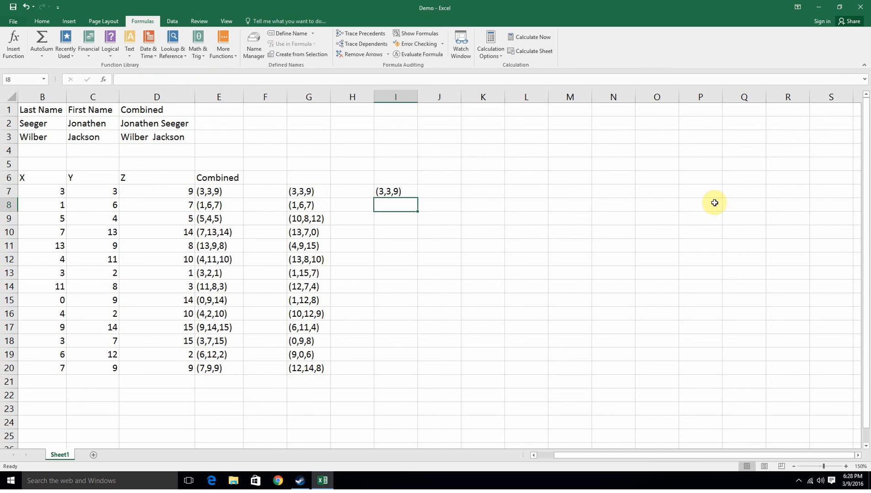
# Fill I7's corrected formula down through I20.
pyautogui.click(416, 190)
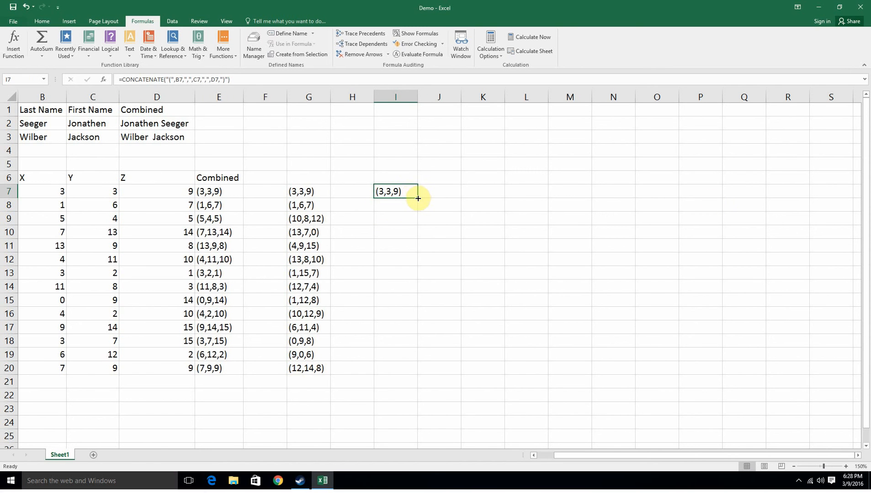
pyautogui.moveTo(417, 197); pyautogui.dragTo(429, 376)
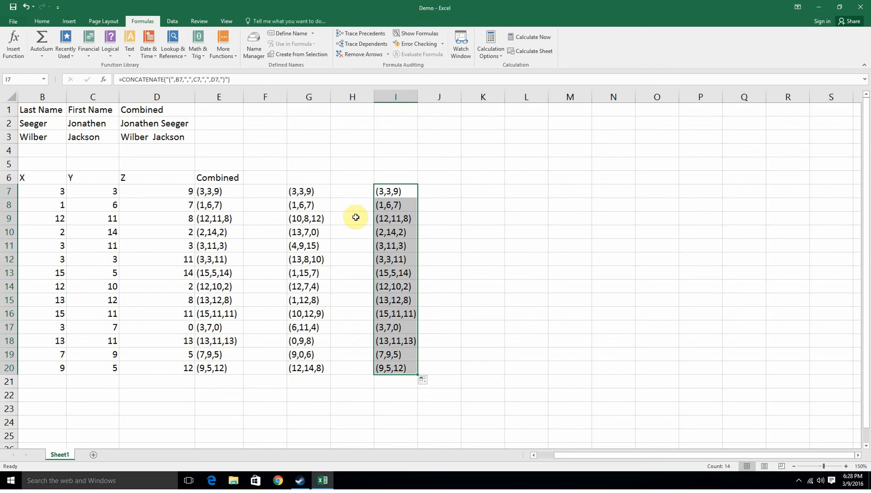
pyautogui.click(481, 218)
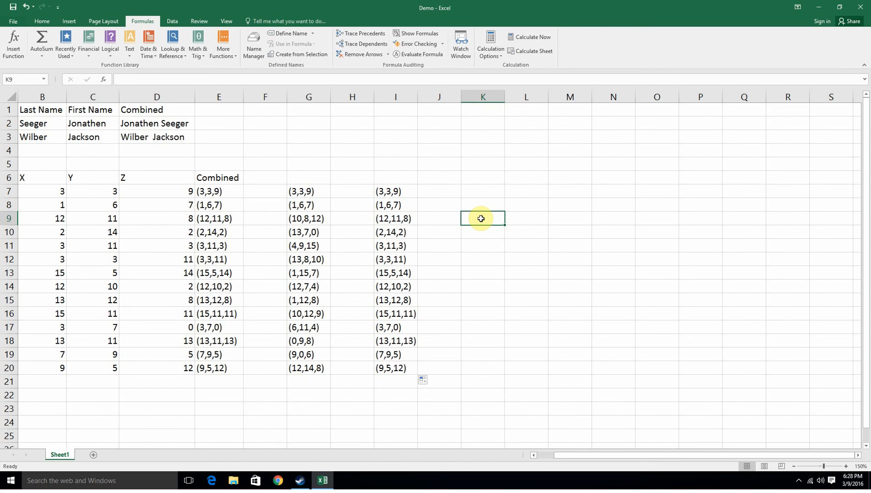